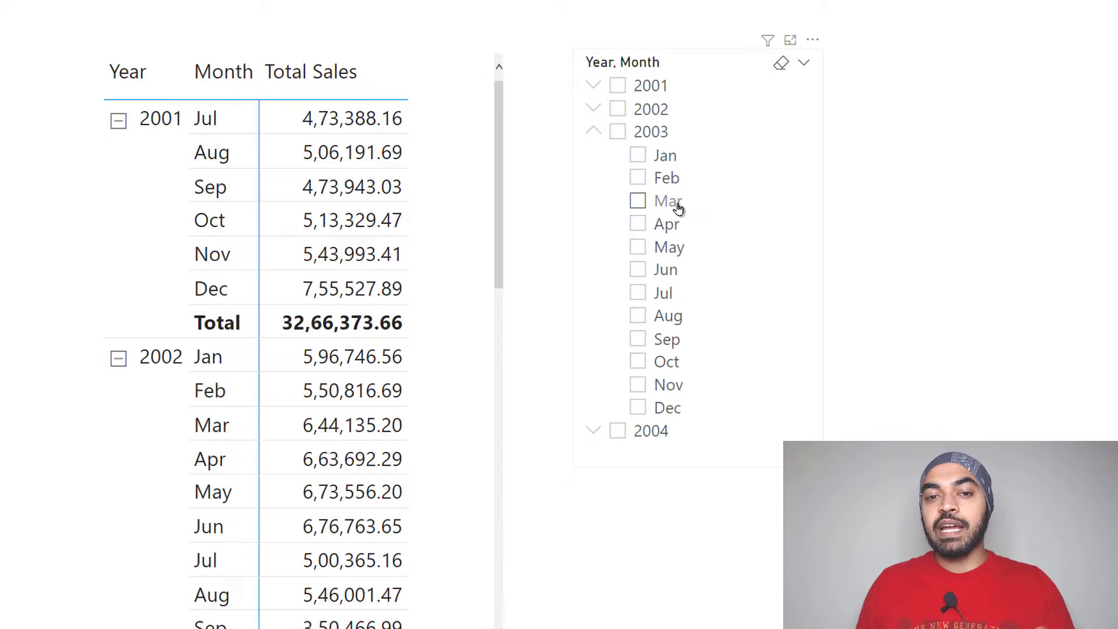
# Pick March 2003 in the slicer, then untick it so the matrix lists every month again
pyautogui.click(678, 208)
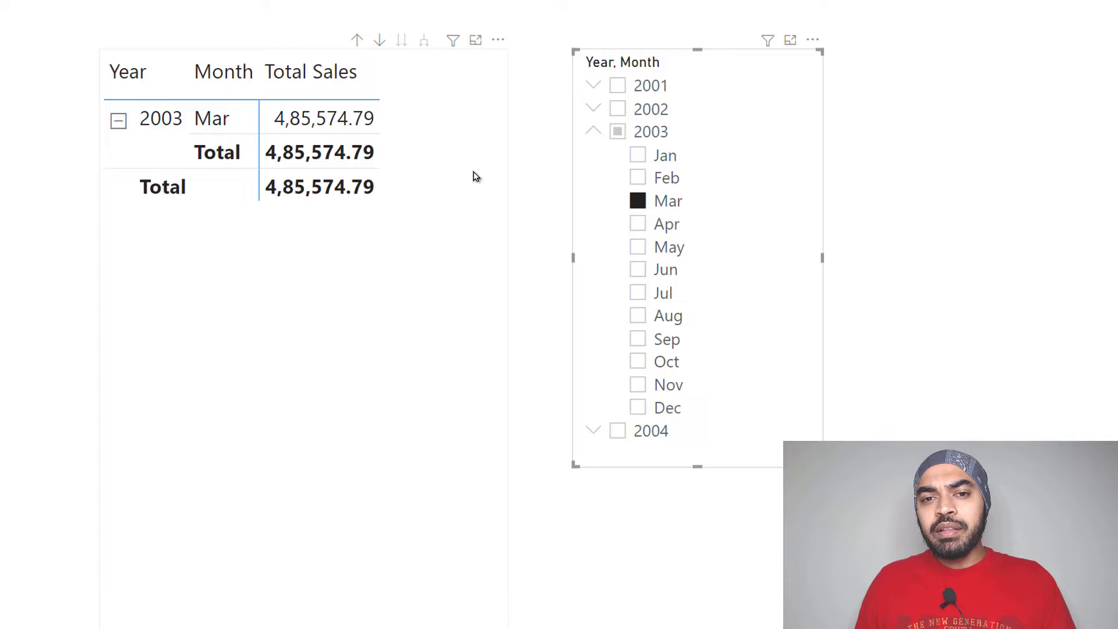
pyautogui.moveTo(736, 52)
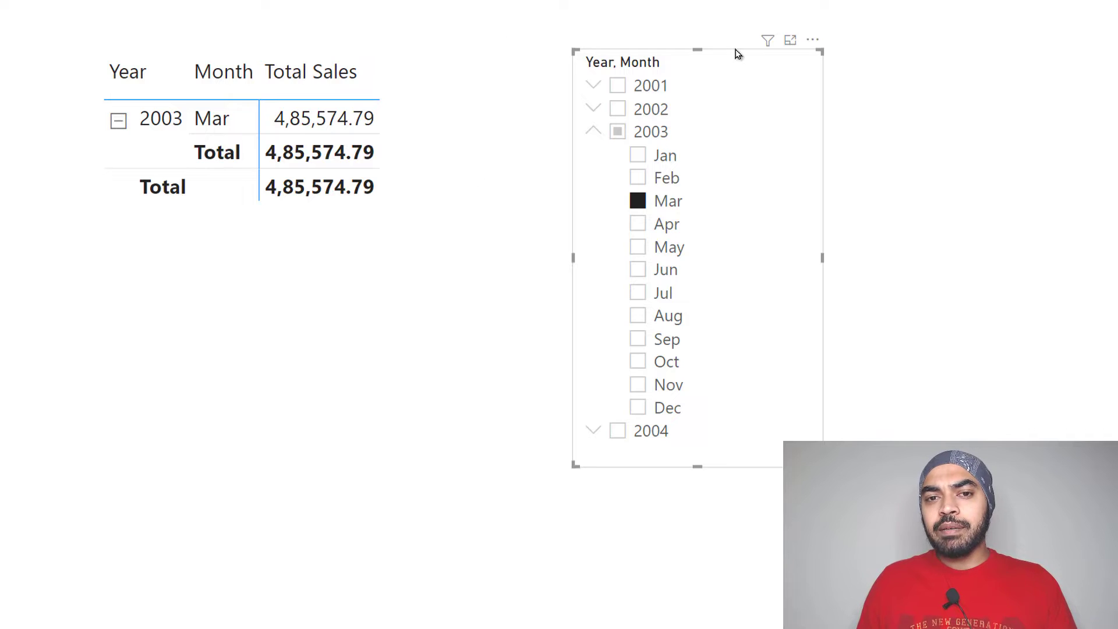
pyautogui.click(685, 208)
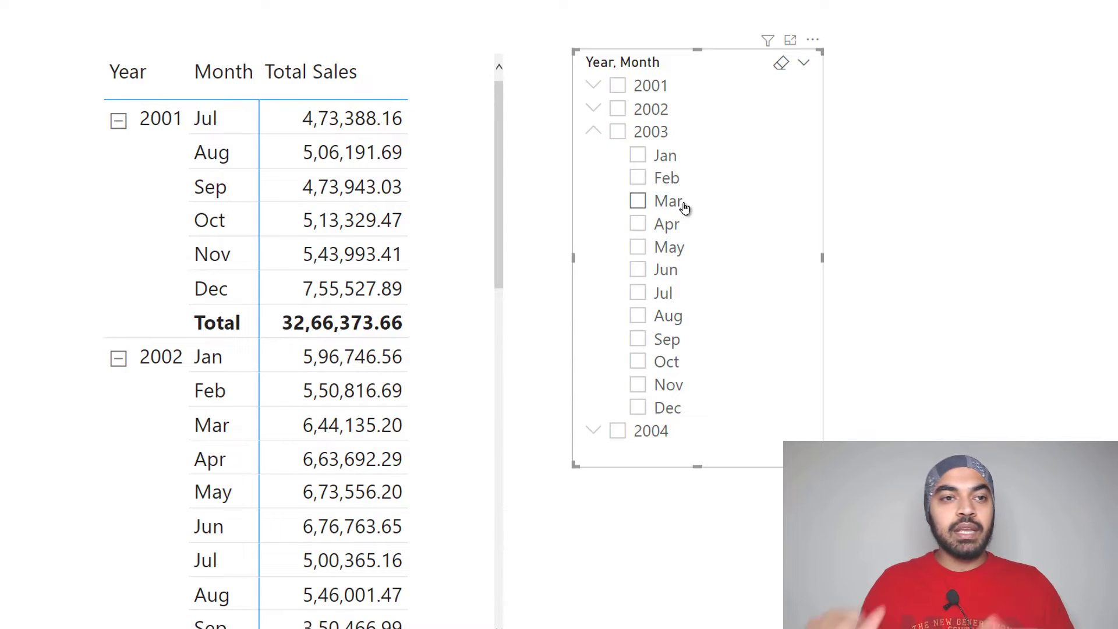
# Select and copy the Calendar table's CALENDARAUTO formula in Data view
pyautogui.click(16, 126)
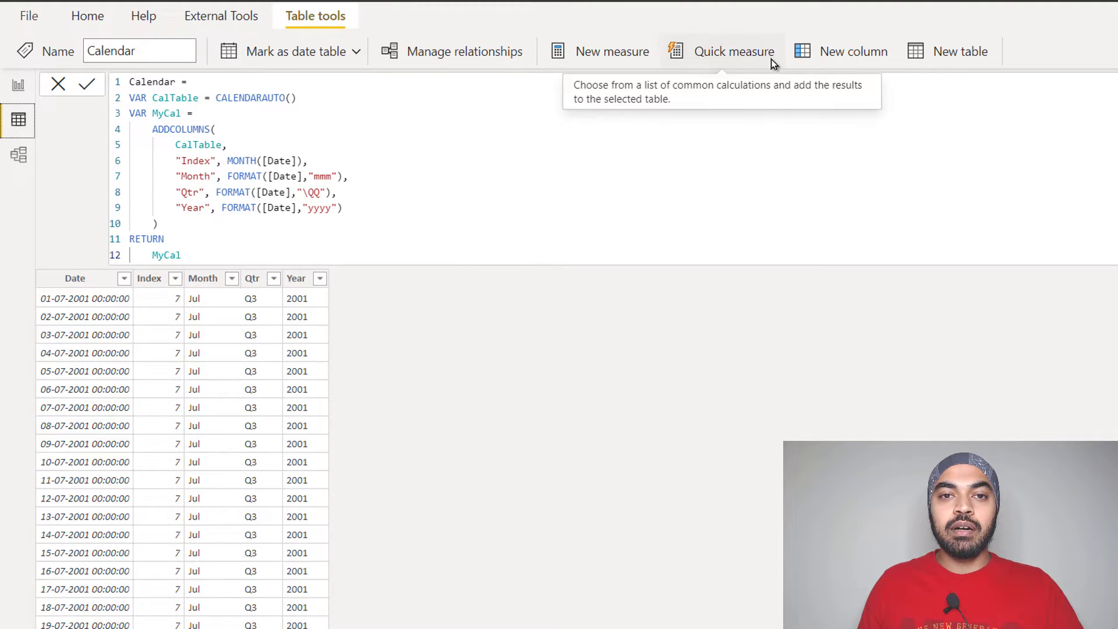
pyautogui.click(211, 229)
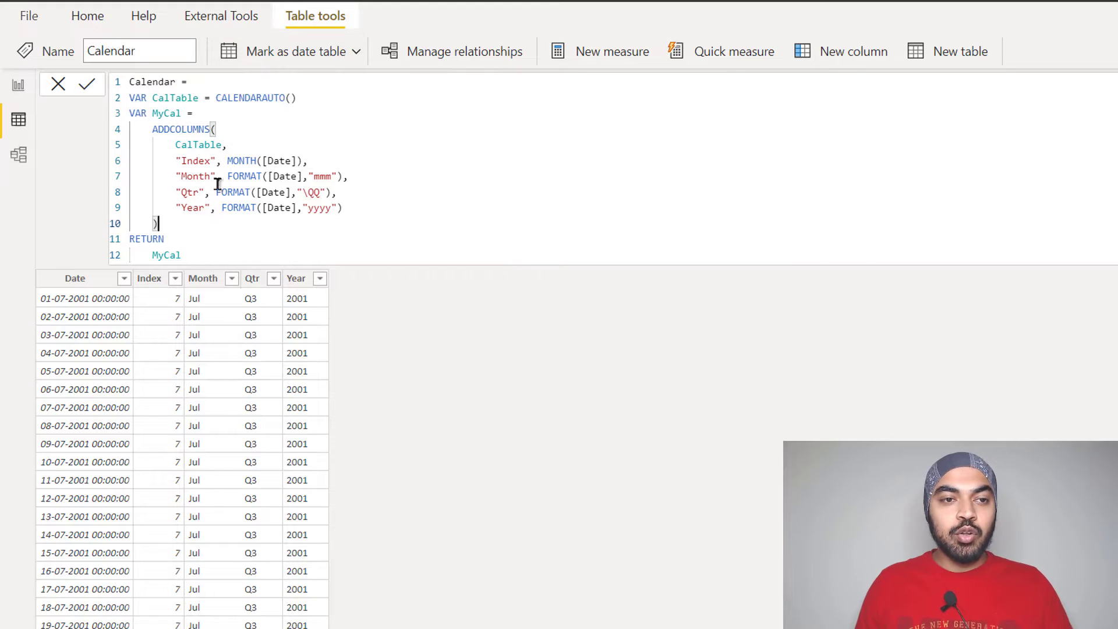
pyautogui.hotkey('ctrl', 'a')
pyautogui.hotkey('ctrl', 'c')
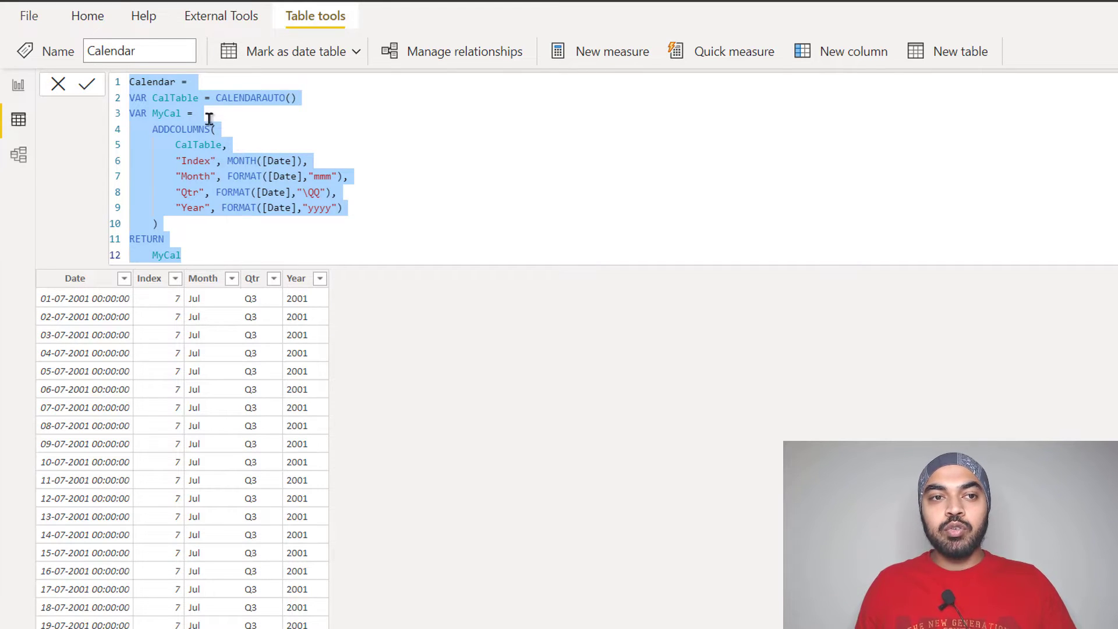
# Create a 'Disconnected Calendar' calculated table from the pasted formula, dropping the leftover Calendar = line
pyautogui.click(315, 16)
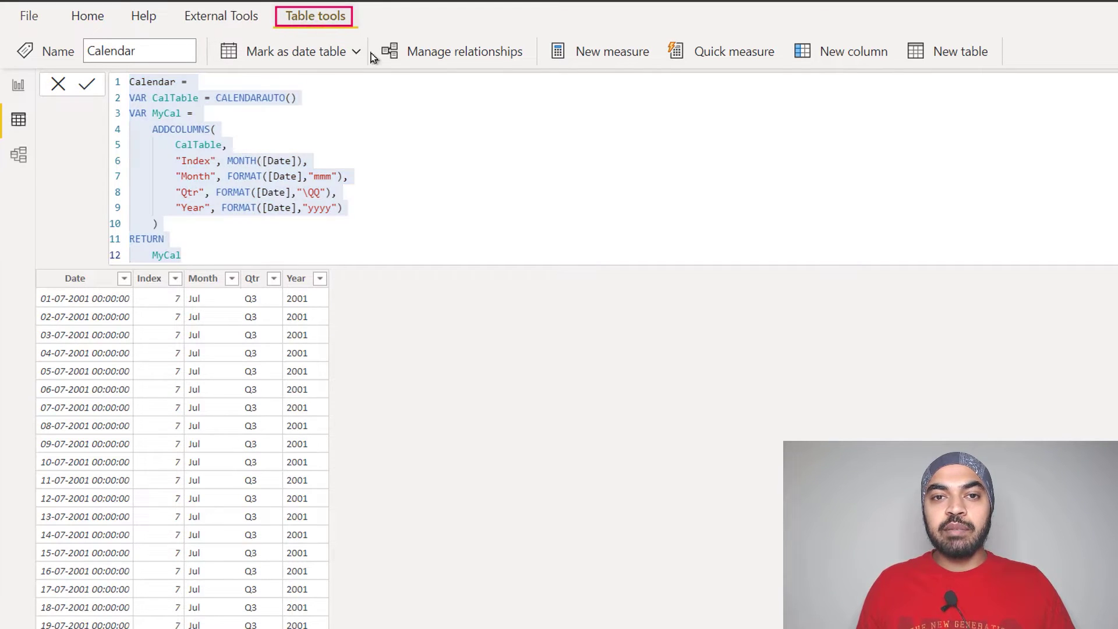
pyautogui.click(932, 61)
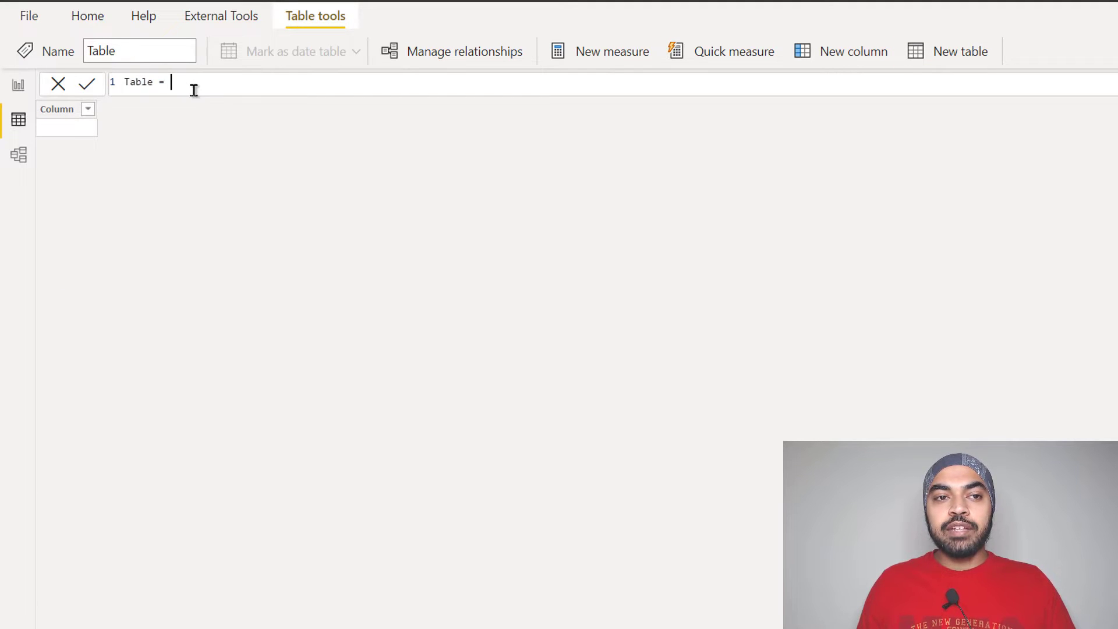
pyautogui.scroll(3, 195, 88)
pyautogui.hotkey('ctrl', 'a')
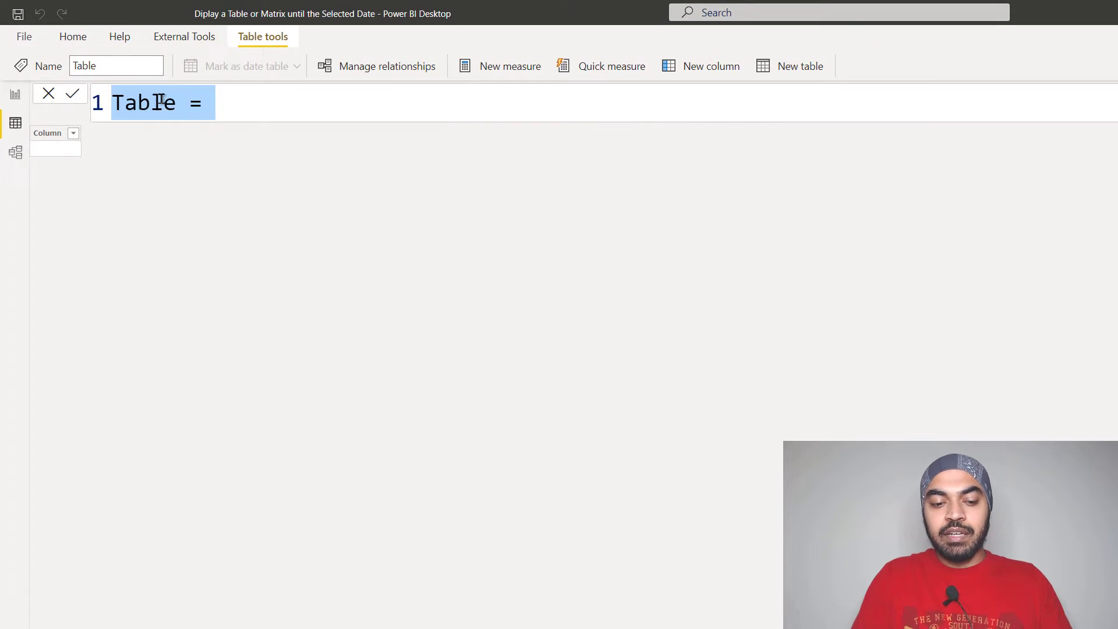
pyautogui.write('Disconnected Calendar =')
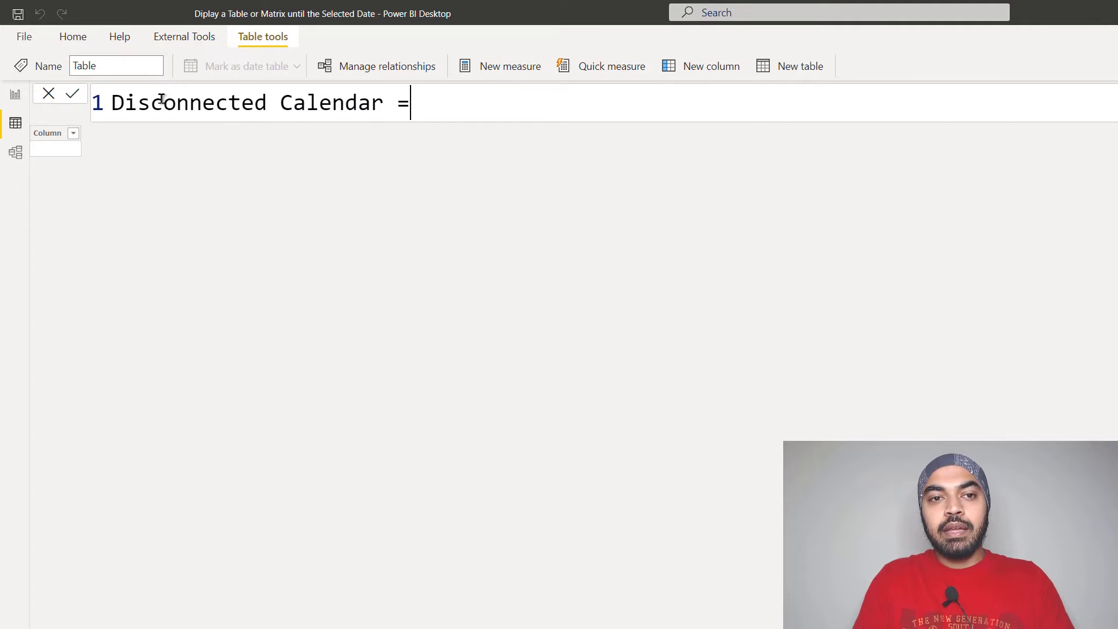
pyautogui.hotkey('ctrl', 'v')
pyautogui.press('Home')
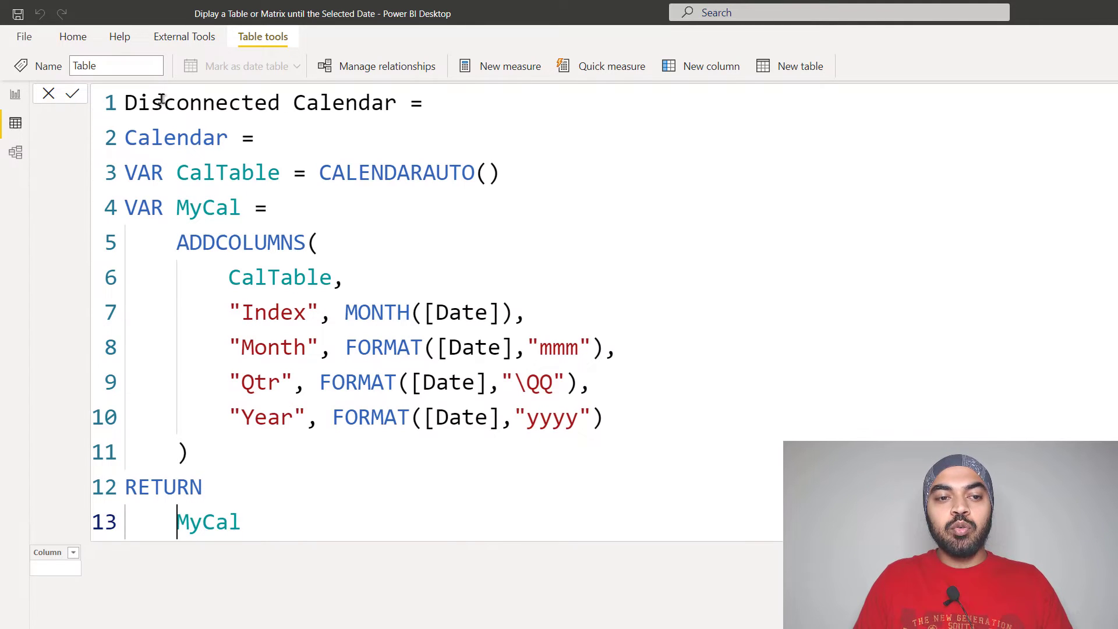
pyautogui.press('Up')
pyautogui.press('Up')
pyautogui.press('Up')
pyautogui.press('Up')
pyautogui.press('Up')
pyautogui.press('Up')
pyautogui.press('Up')
pyautogui.press('Up')
pyautogui.press('Up')
pyautogui.press('Up')
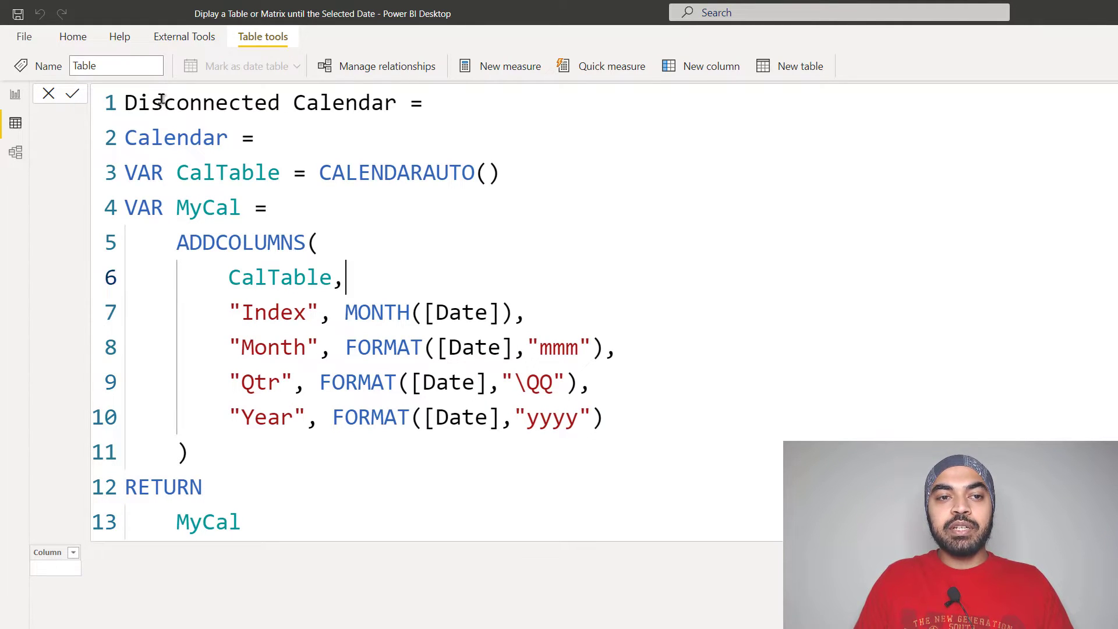
pyautogui.press('Up')
pyautogui.hotkey('ctrl', 'shift', 'k')
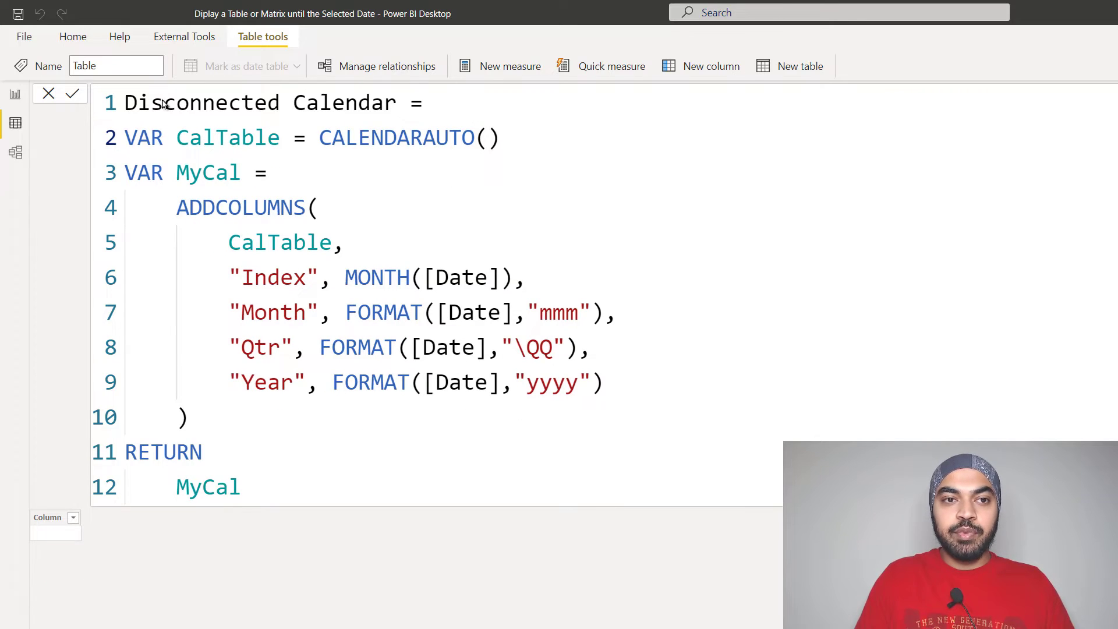
pyautogui.press('Return')
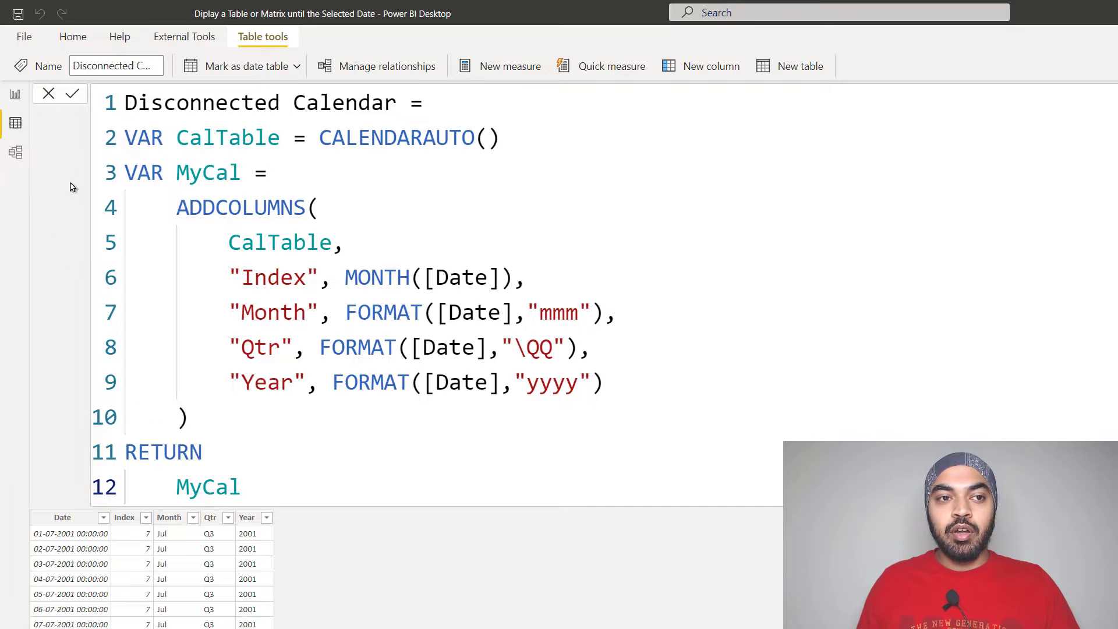
# Check the Disconnected Calendar table in Model view, moving its card left
pyautogui.click(15, 153)
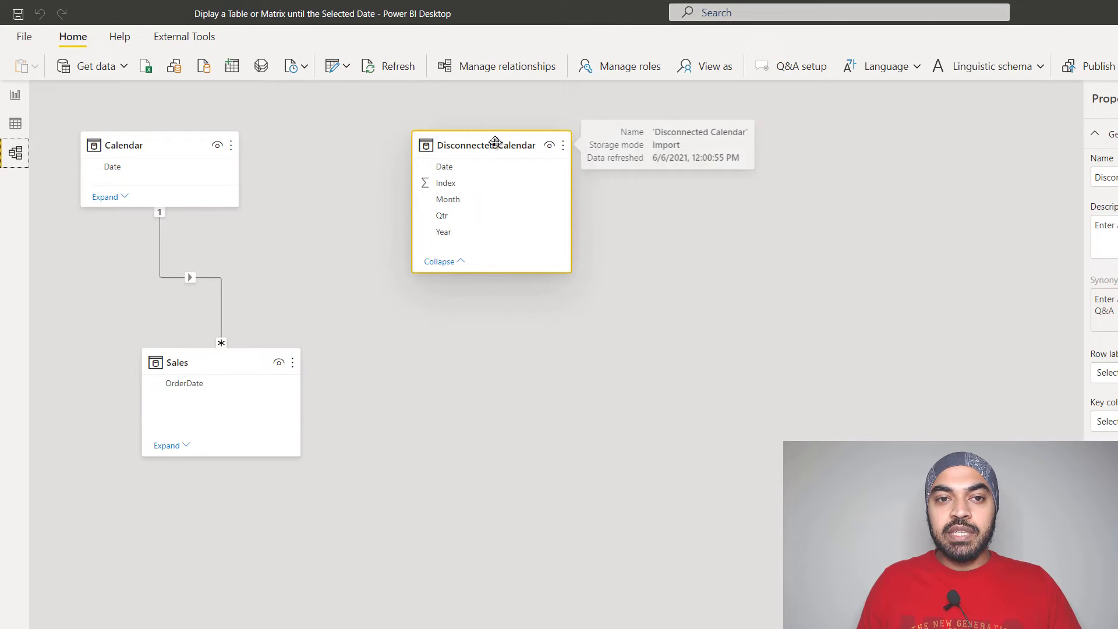
pyautogui.moveTo(494, 143); pyautogui.dragTo(421, 144)
pyautogui.click(16, 95)
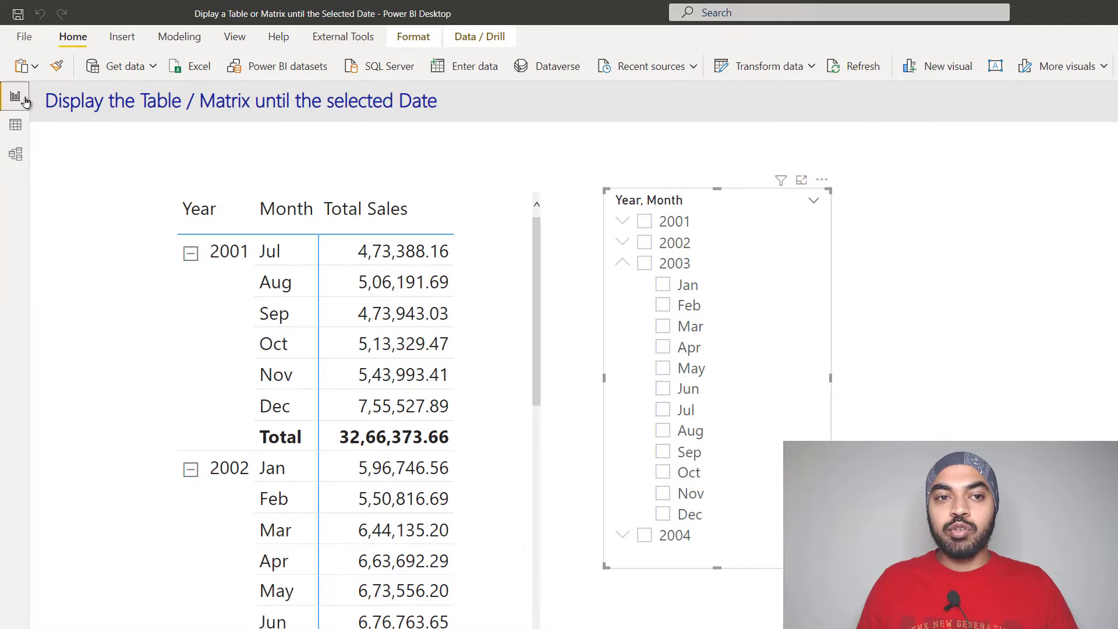
# Replace the Year, Month slicer's fields with Disconnected Calendar Year and Month
pyautogui.moveTo(759, 188); pyautogui.dragTo(755, 191)
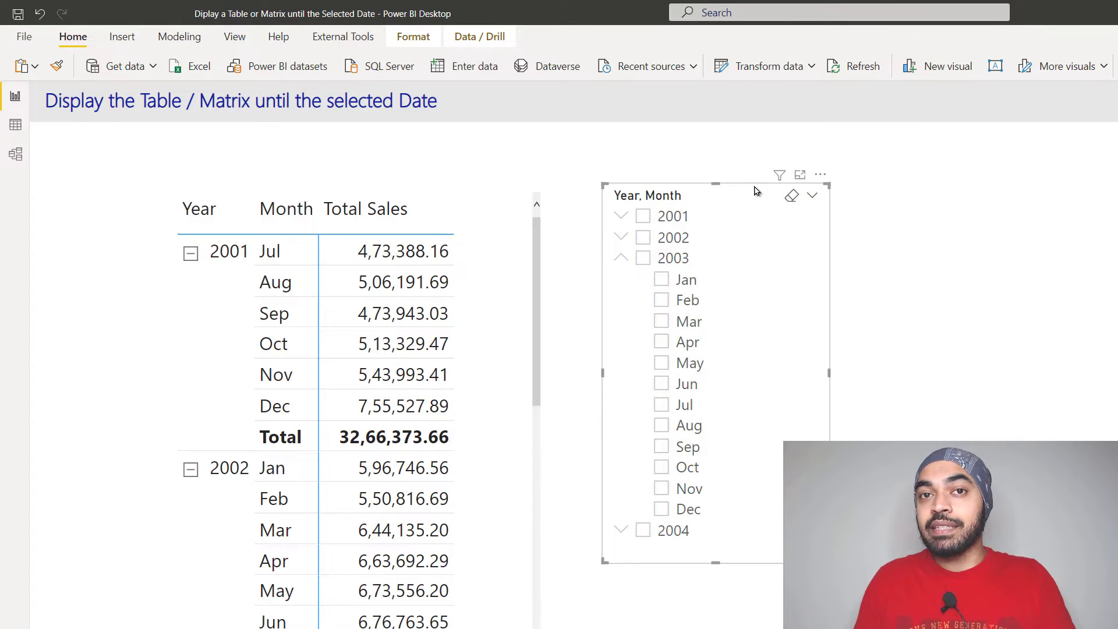
pyautogui.press('Delete')
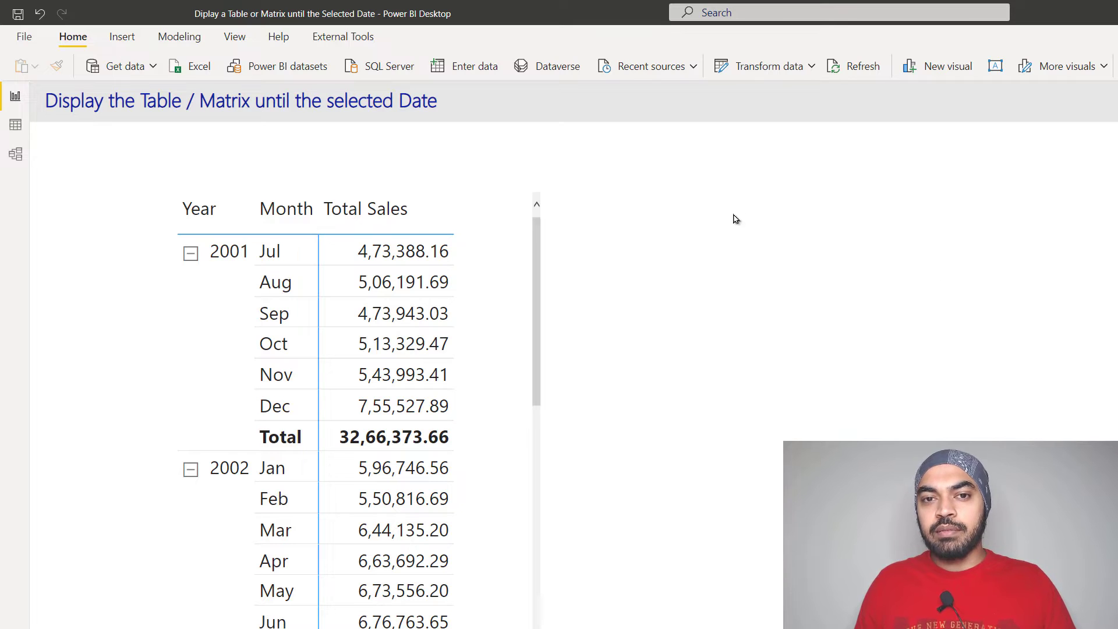
pyautogui.hotkey('ctrl', 'z')
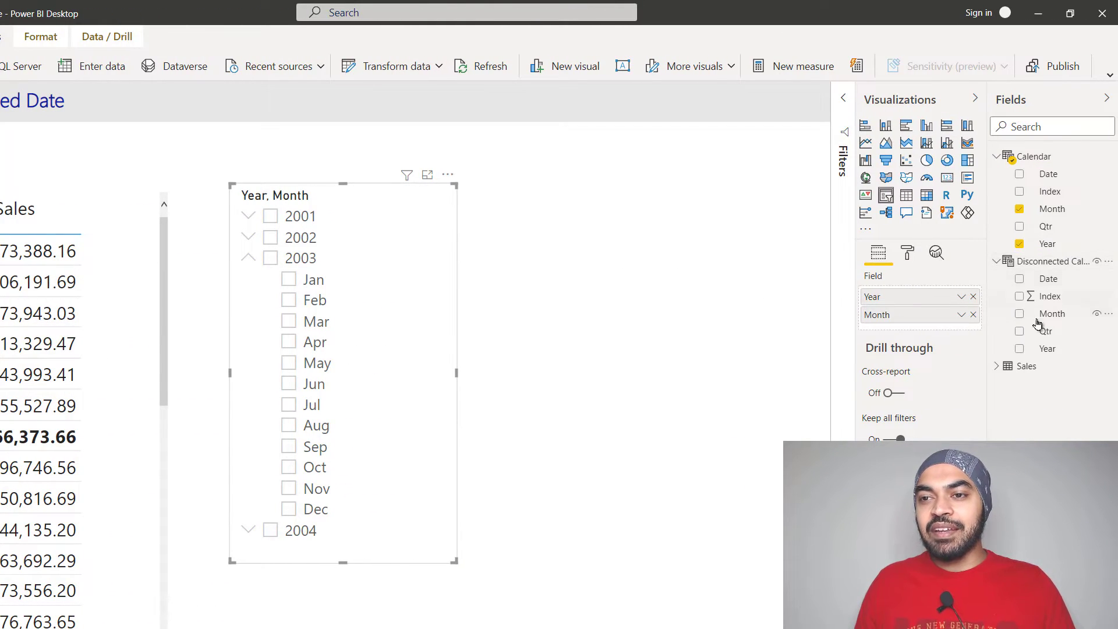
pyautogui.moveTo(1052, 348); pyautogui.dragTo(911, 298)
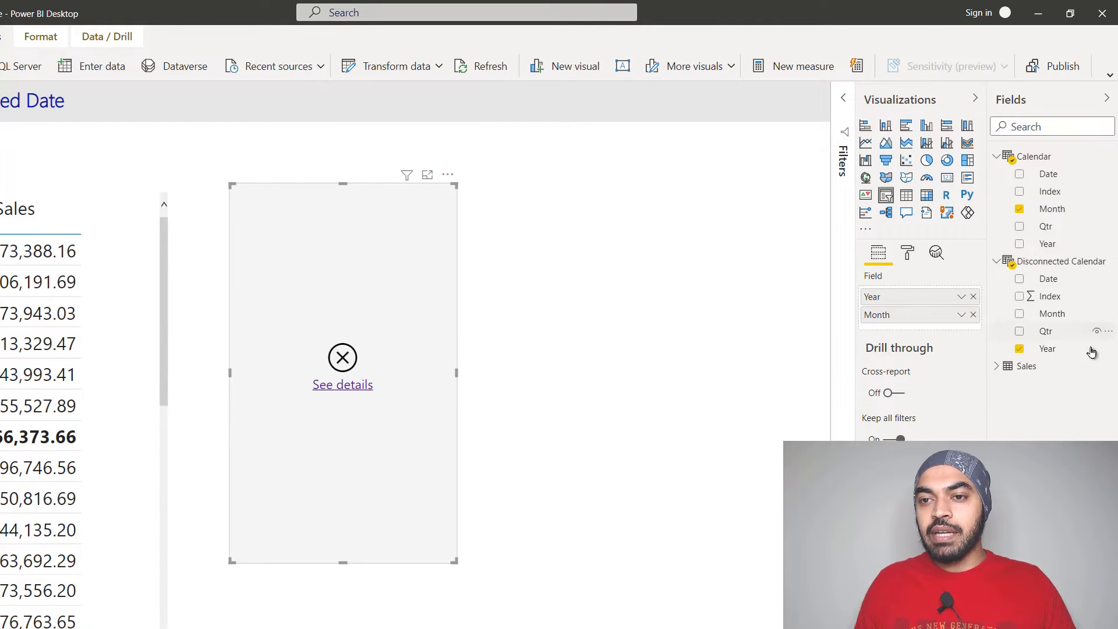
pyautogui.moveTo(1055, 315); pyautogui.dragTo(931, 326)
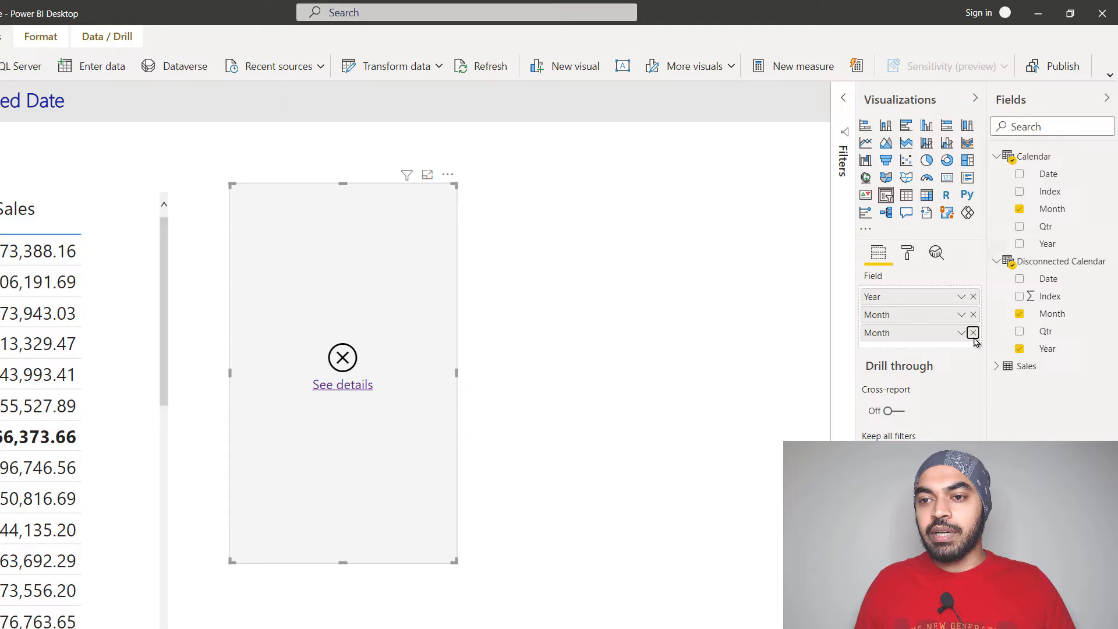
pyautogui.click(973, 332)
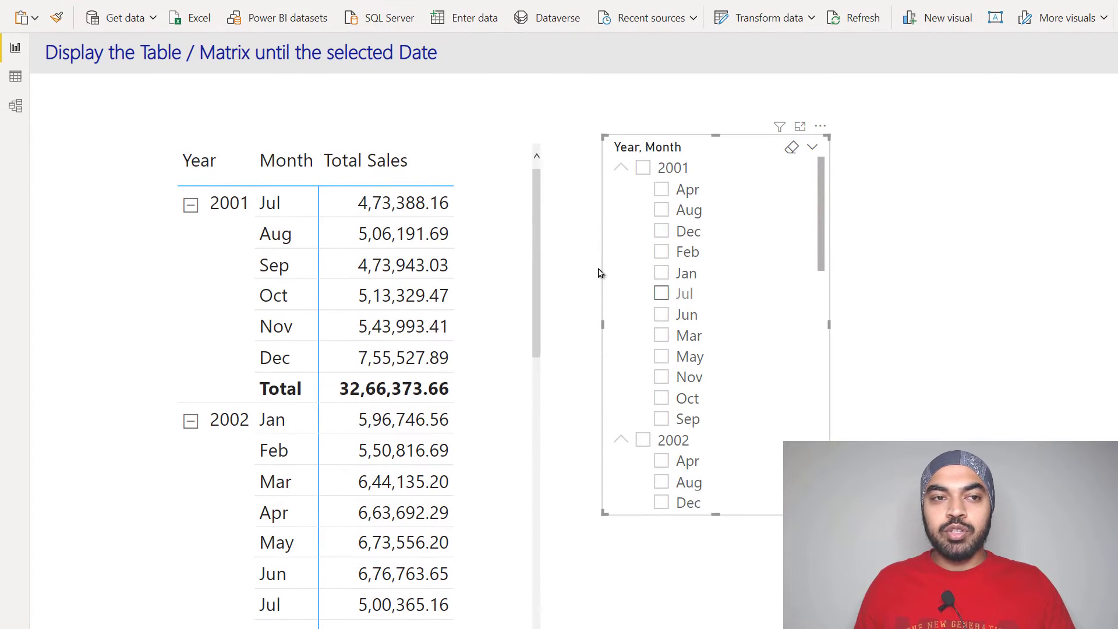
# Sort the Disconnected Calendar Month column by Index so months run Jan to Dec
pyautogui.click(15, 76)
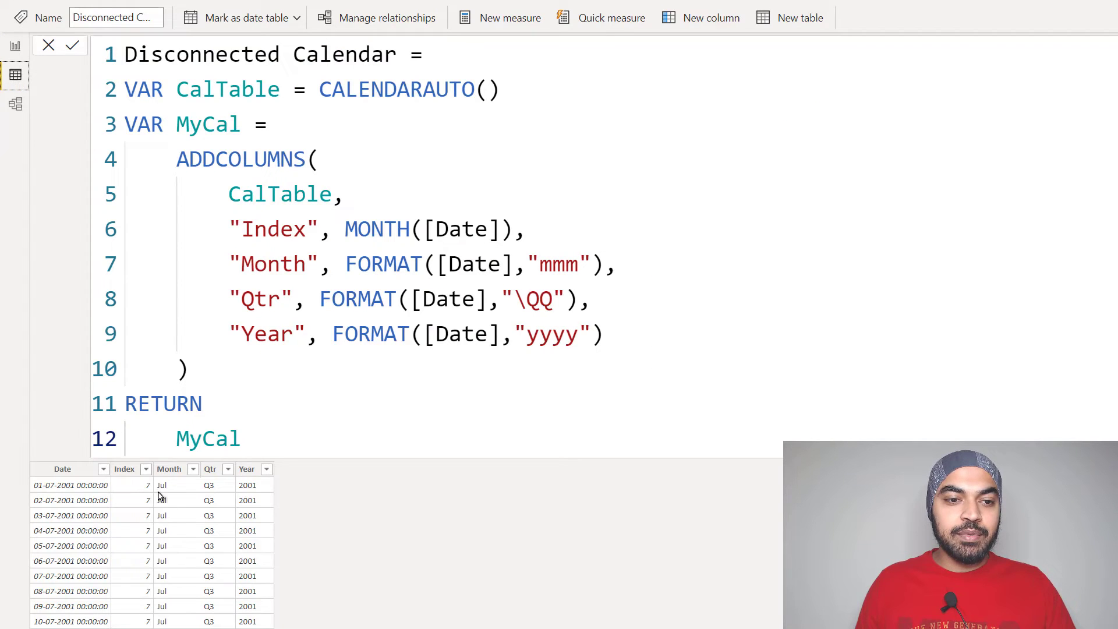
pyautogui.click(169, 469)
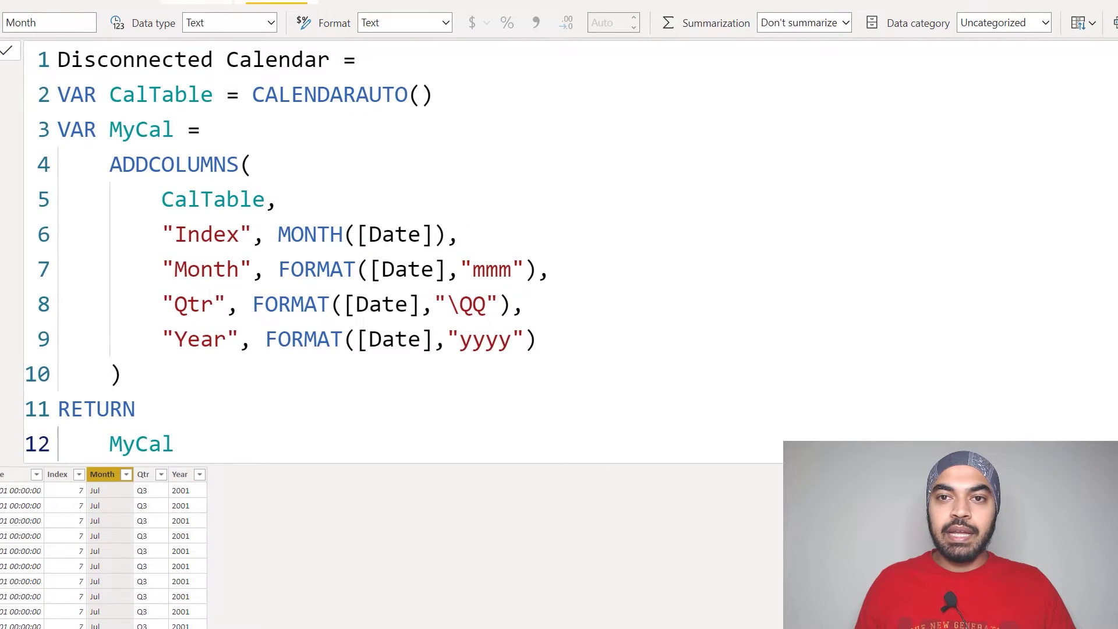
pyautogui.click(1061, 30)
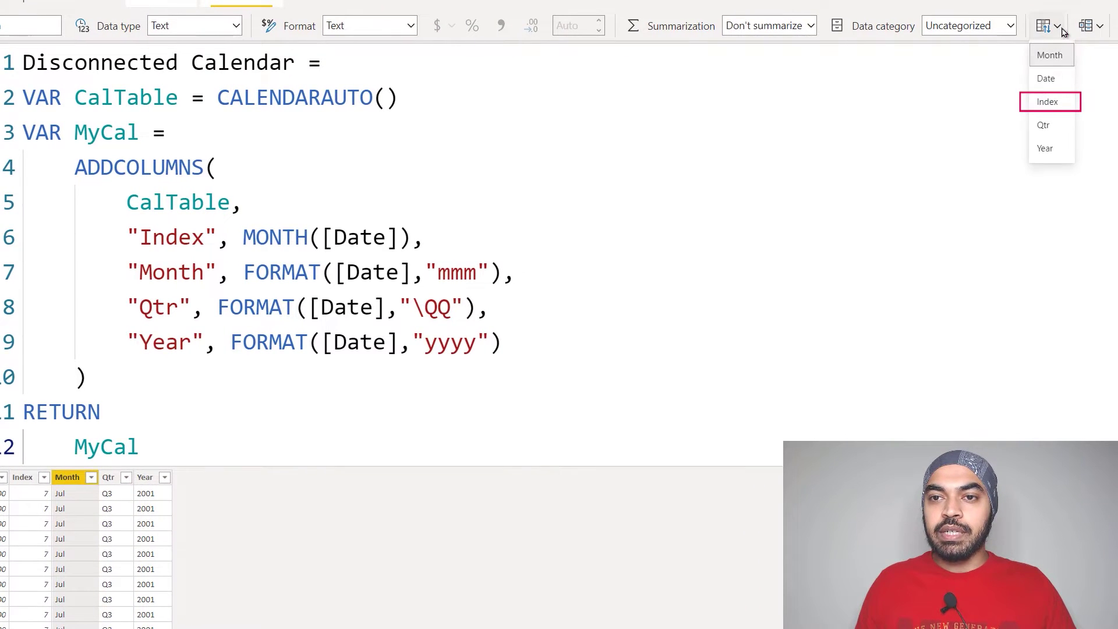
pyautogui.click(1054, 100)
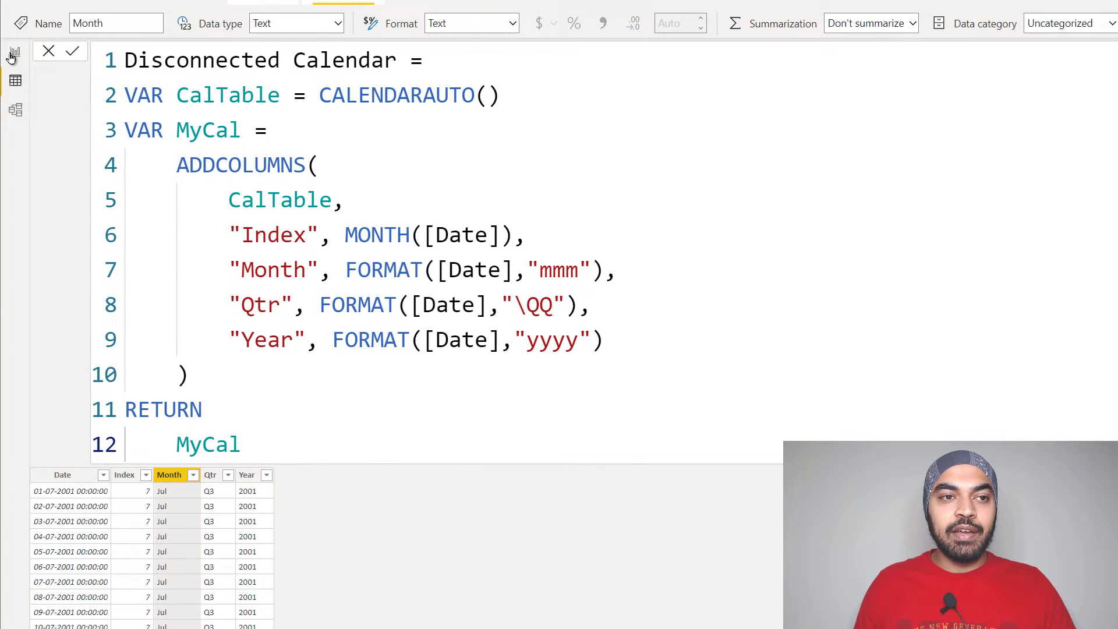
pyautogui.click(8, 51)
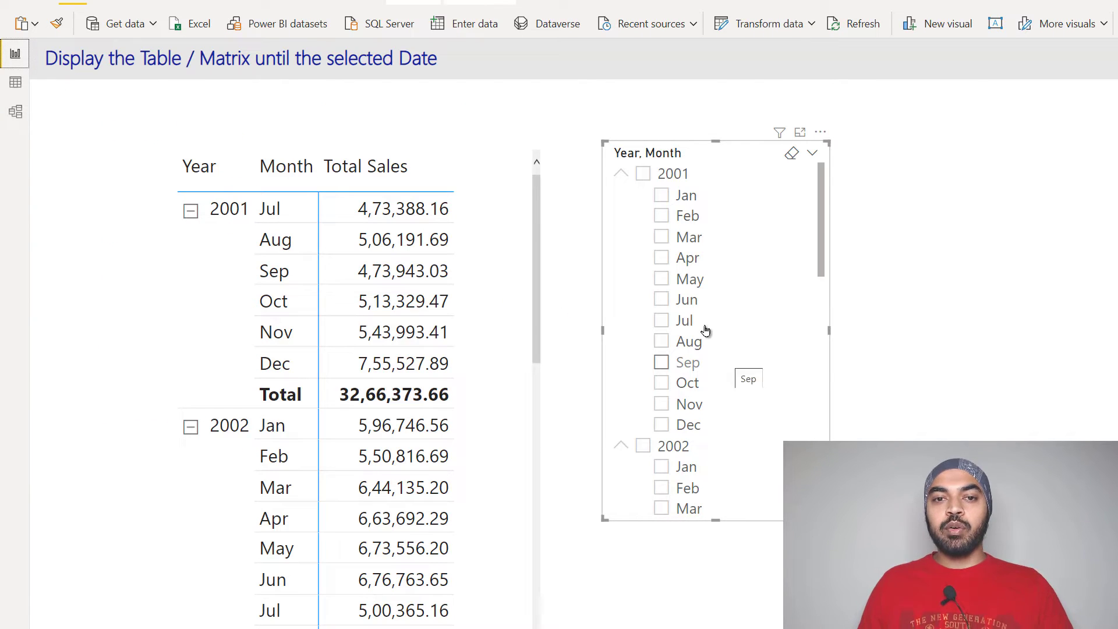
# Collapse the slicer's years and, after briefly trying March 2003, leave only April 2002 ticked
pyautogui.click(621, 174)
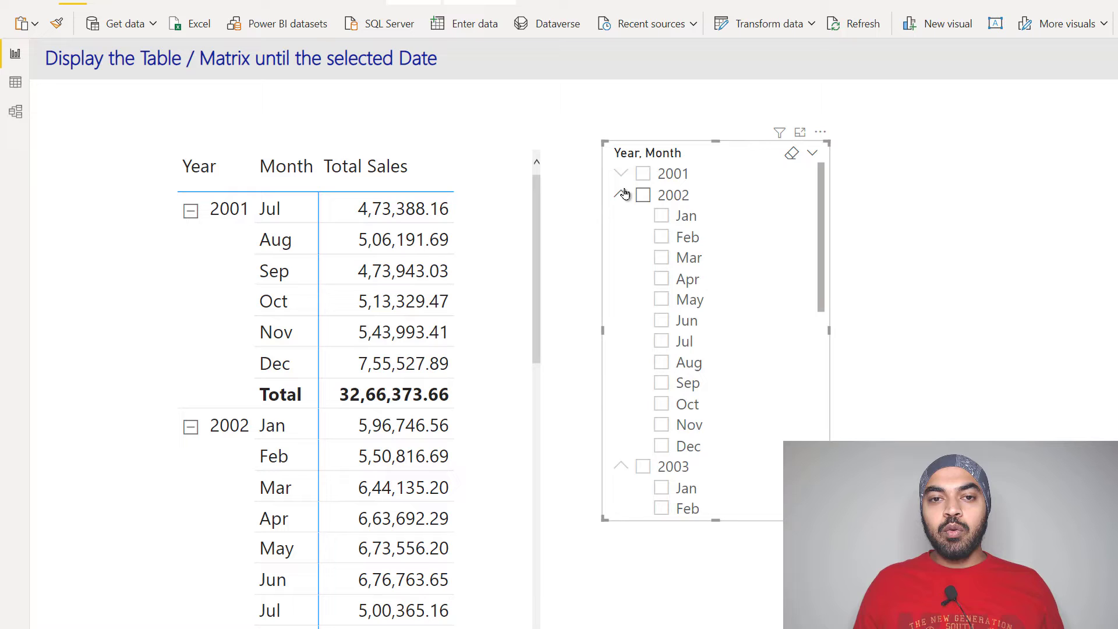
pyautogui.click(621, 195)
pyautogui.click(621, 217)
pyautogui.click(621, 217)
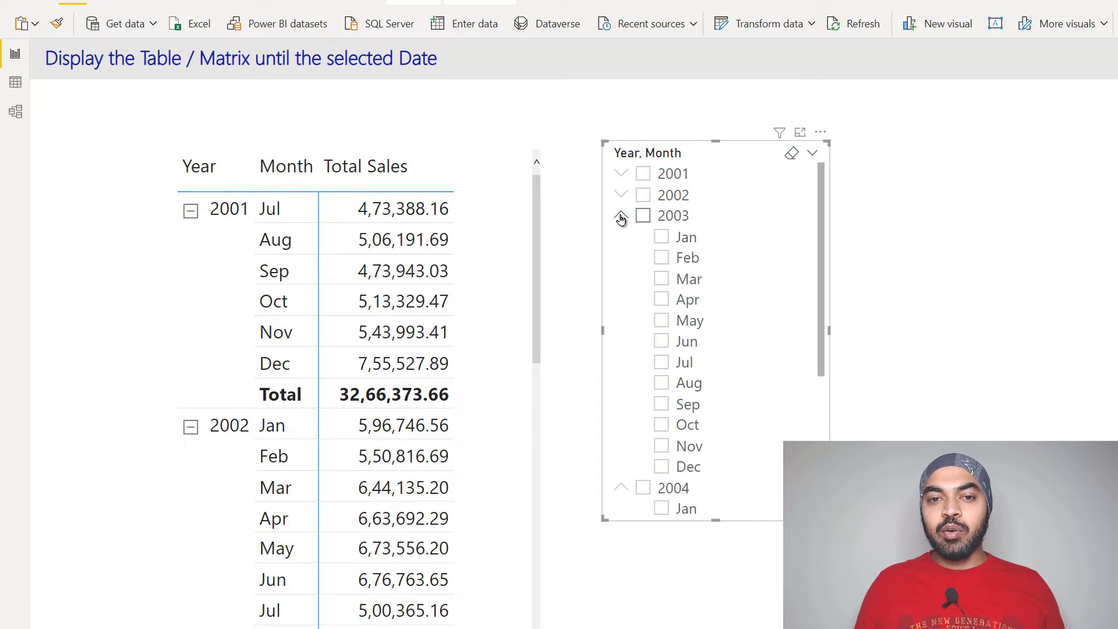
pyautogui.click(688, 283)
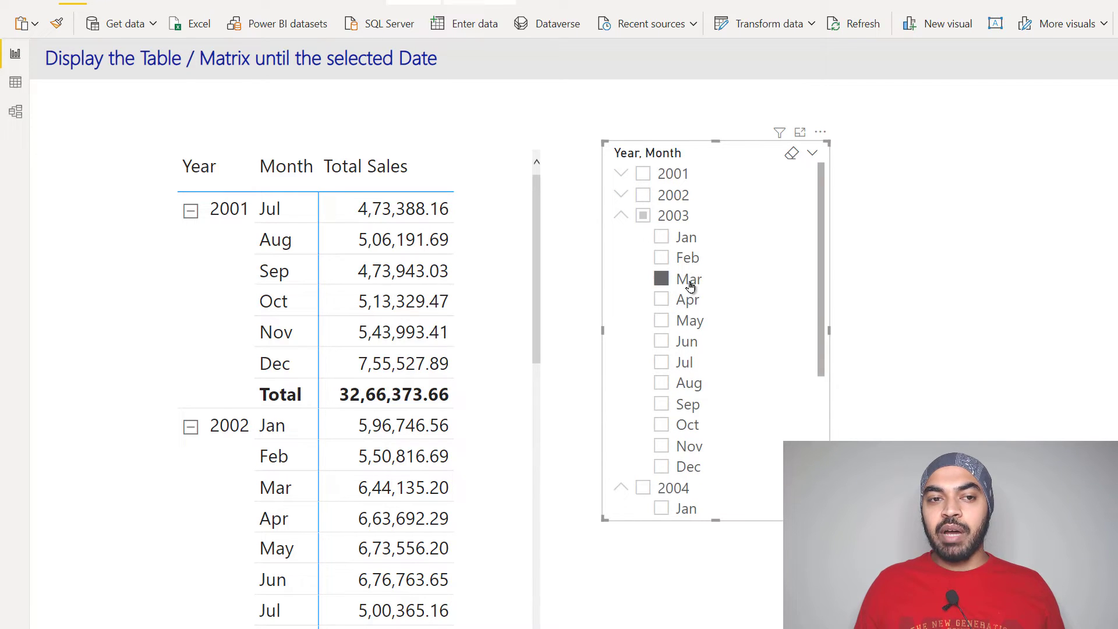
pyautogui.click(620, 215)
pyautogui.click(643, 195)
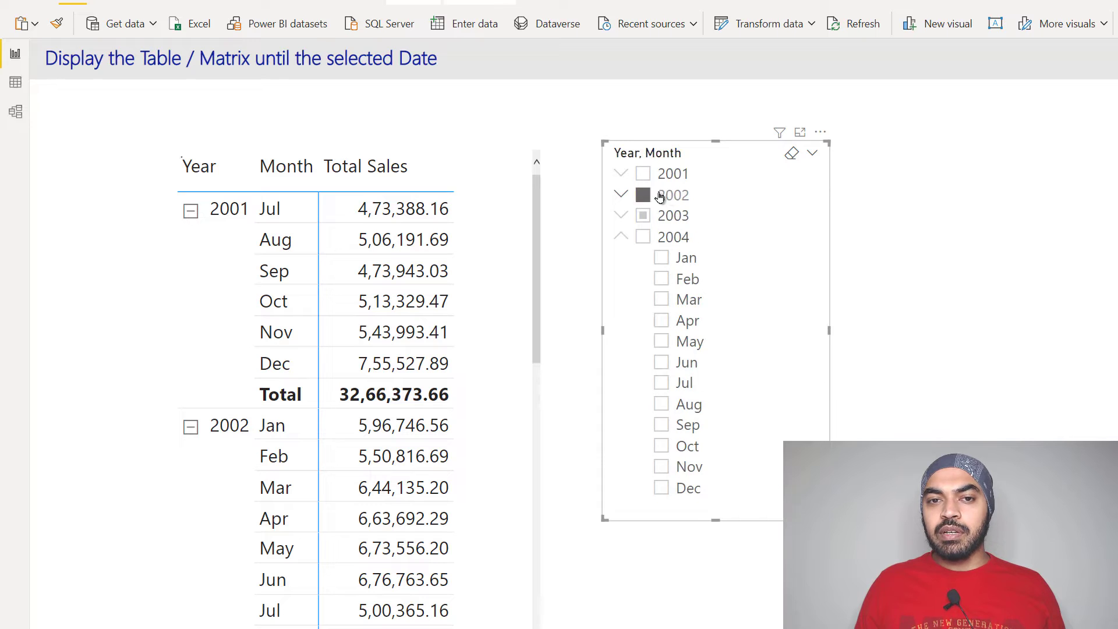
pyautogui.click(621, 195)
pyautogui.click(675, 216)
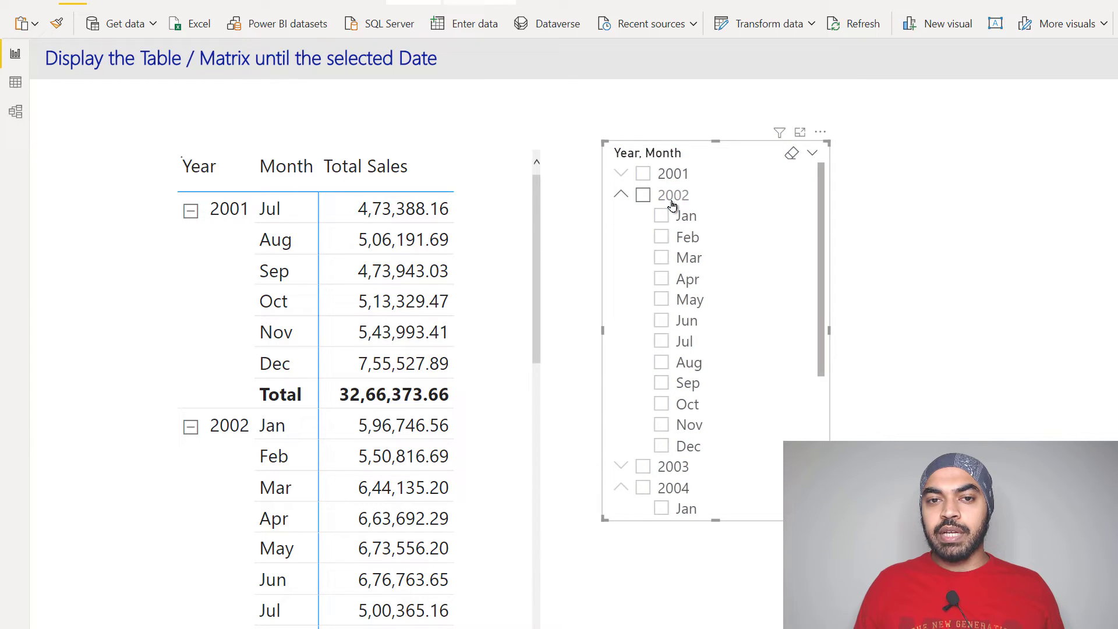
pyautogui.click(664, 280)
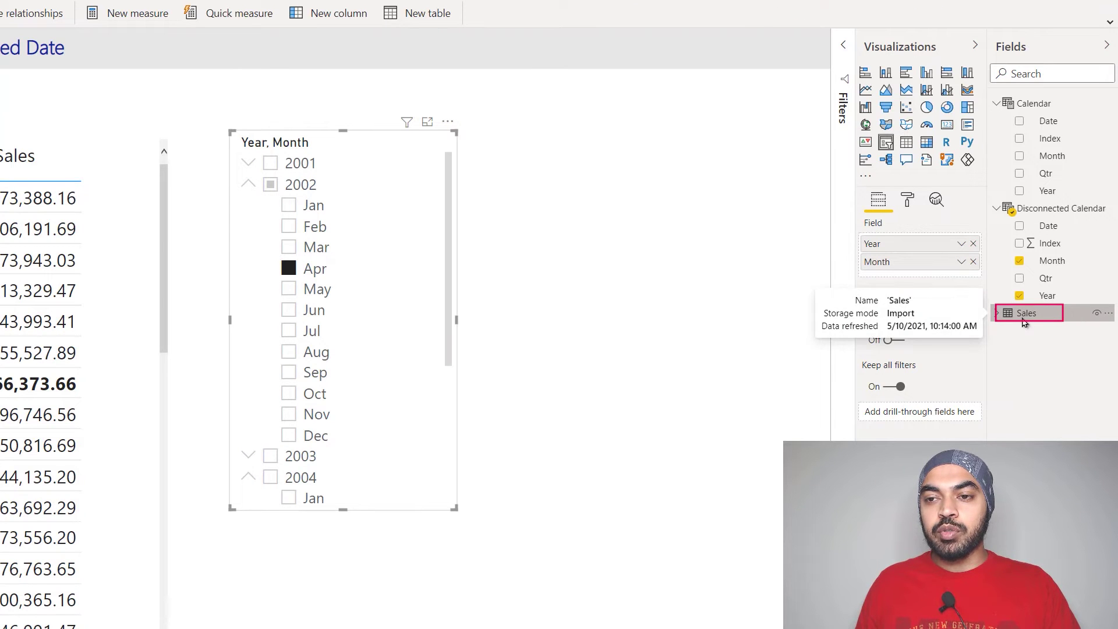
# Write a Sales-table measure Stop Date = MAX('Disconnected Calendar'[Date]) on one line
pyautogui.rightClick(1024, 320)
pyautogui.press('Escape')
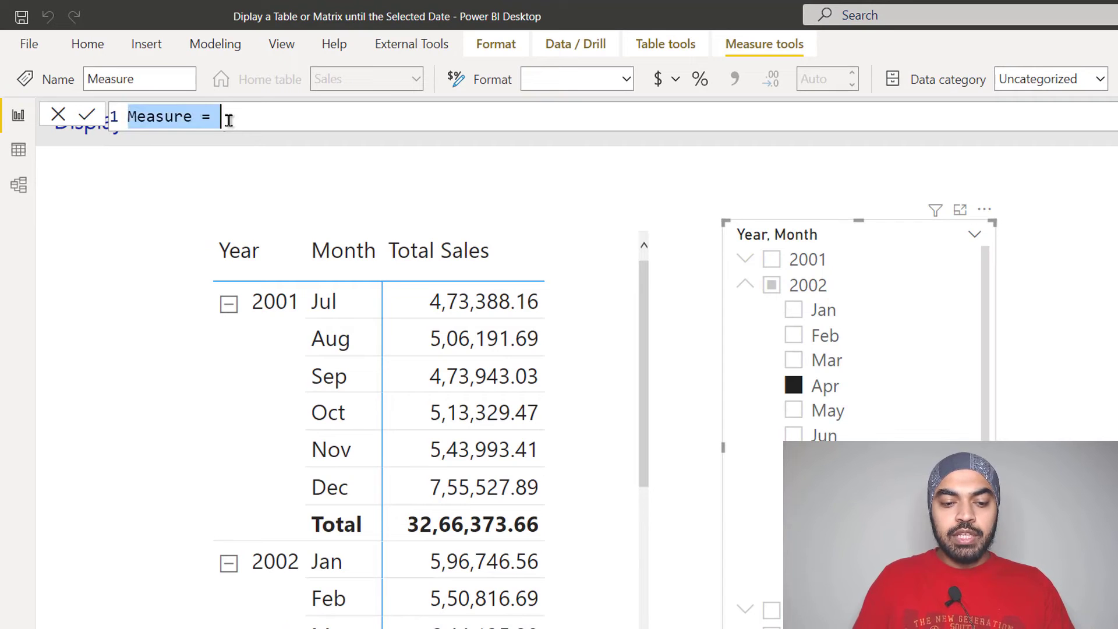
pyautogui.write('Stop Date')
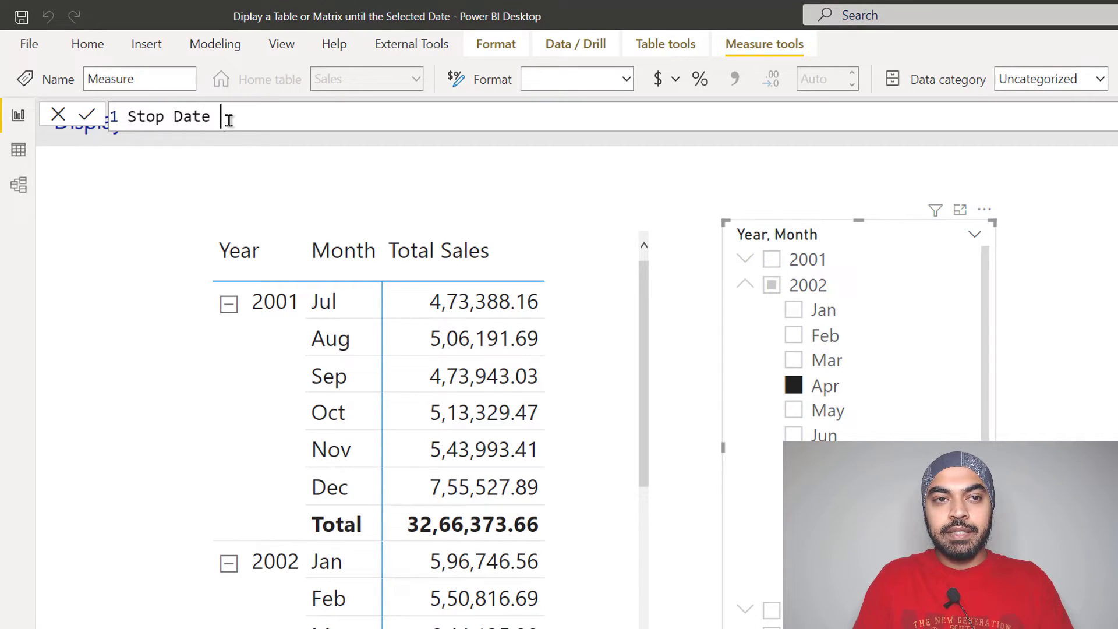
pyautogui.write('=')
pyautogui.hotkey('shift', 'Return')
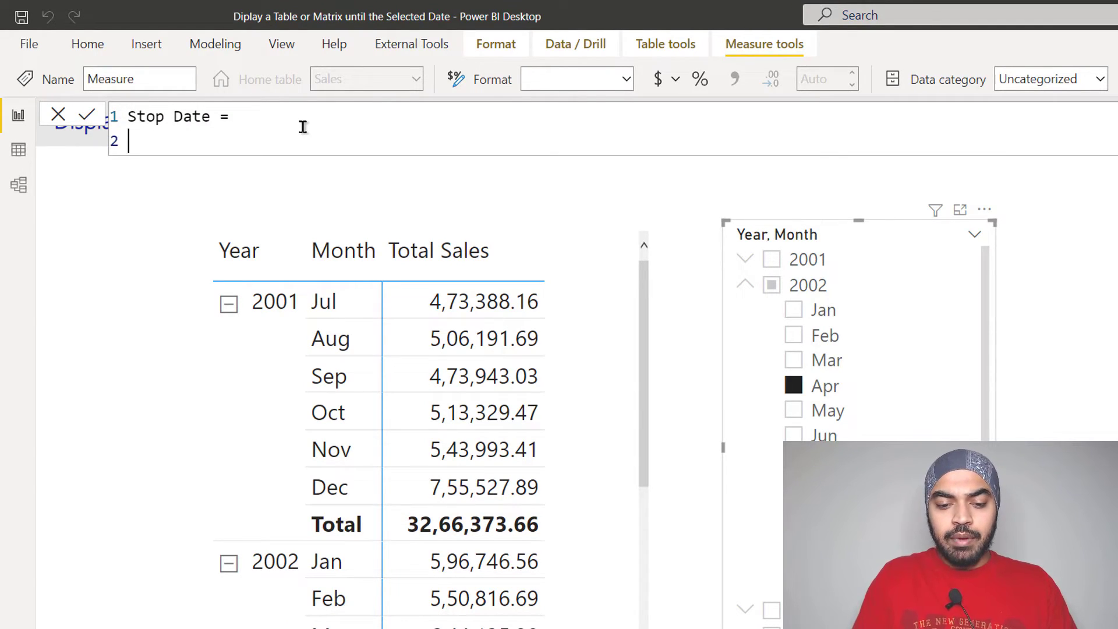
pyautogui.write('max(')
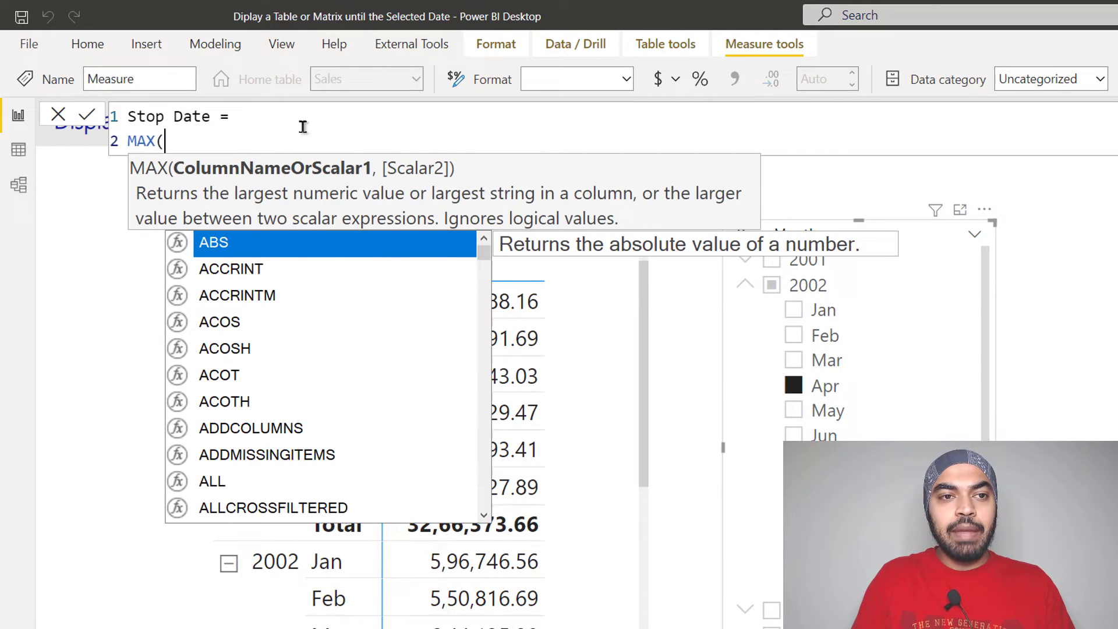
pyautogui.write('dis')
pyautogui.press('Down')
pyautogui.press('Down')
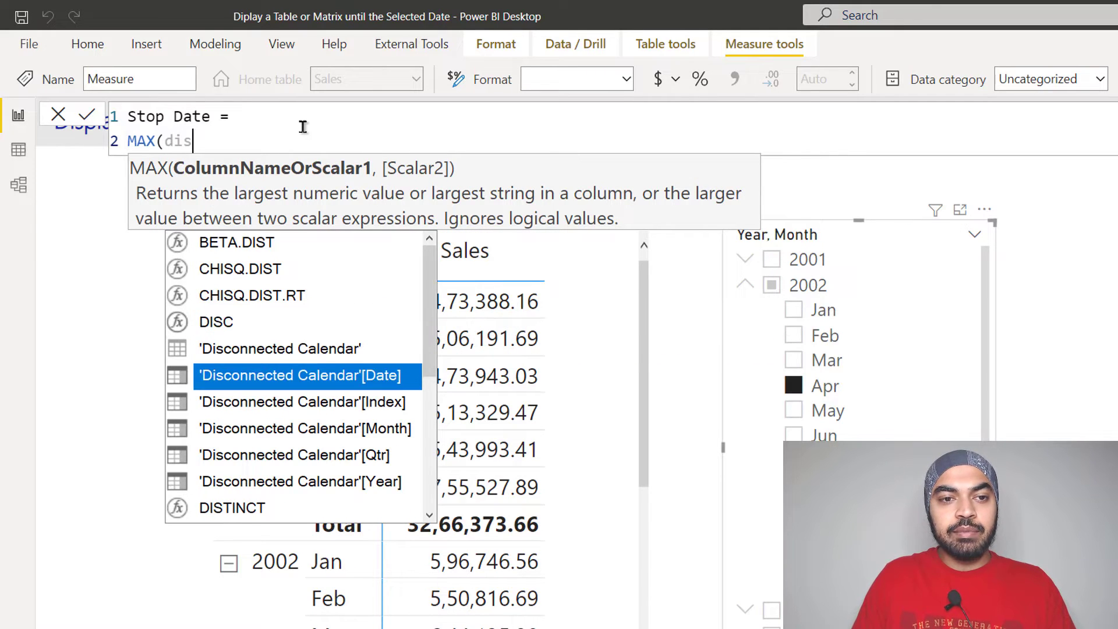
pyautogui.press('Tab')
pyautogui.write(')')
pyautogui.press('Home')
pyautogui.press('BackSpace')
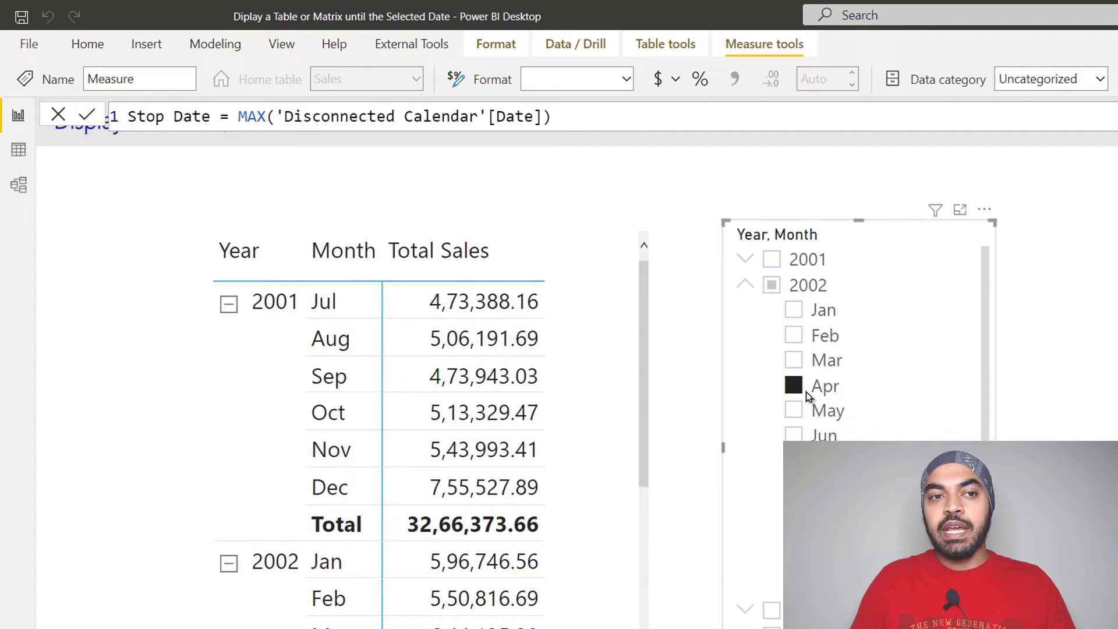
# Commit Stop Date, show it as a card, and slice Oct 2002 so it reads 31-10-2002
pyautogui.press('Return')
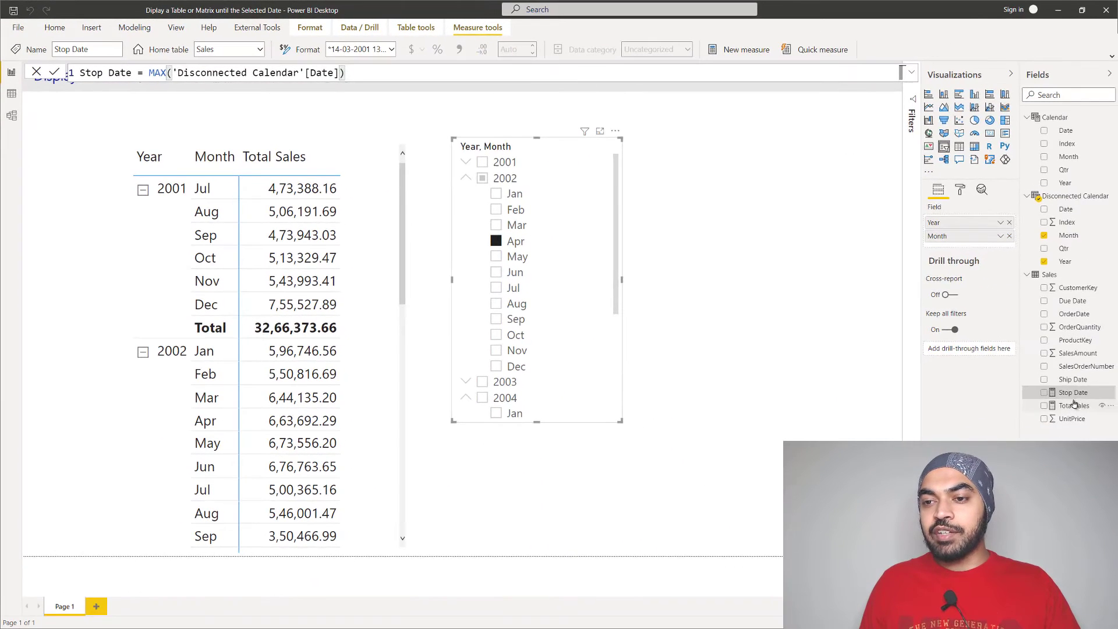
pyautogui.moveTo(1071, 391); pyautogui.dragTo(756, 280)
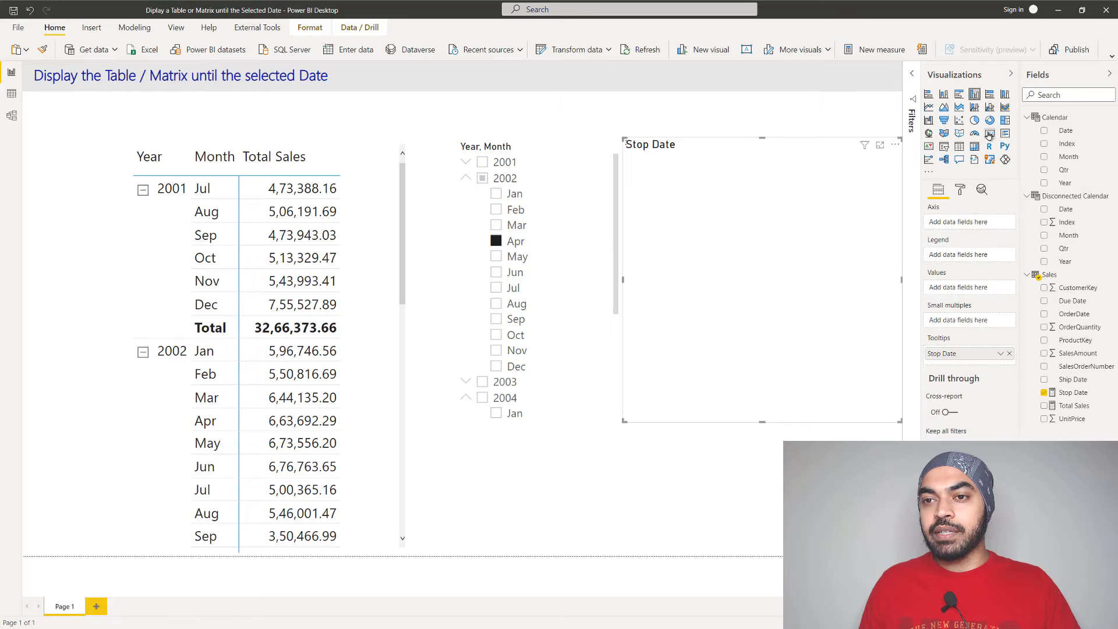
pyautogui.click(990, 132)
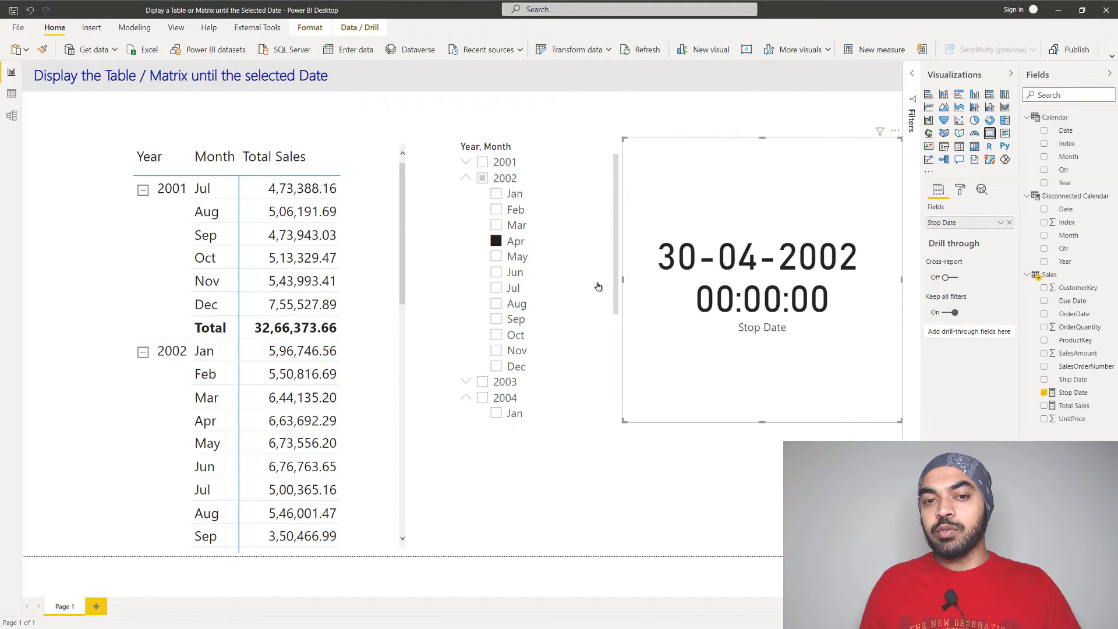
pyautogui.click(512, 335)
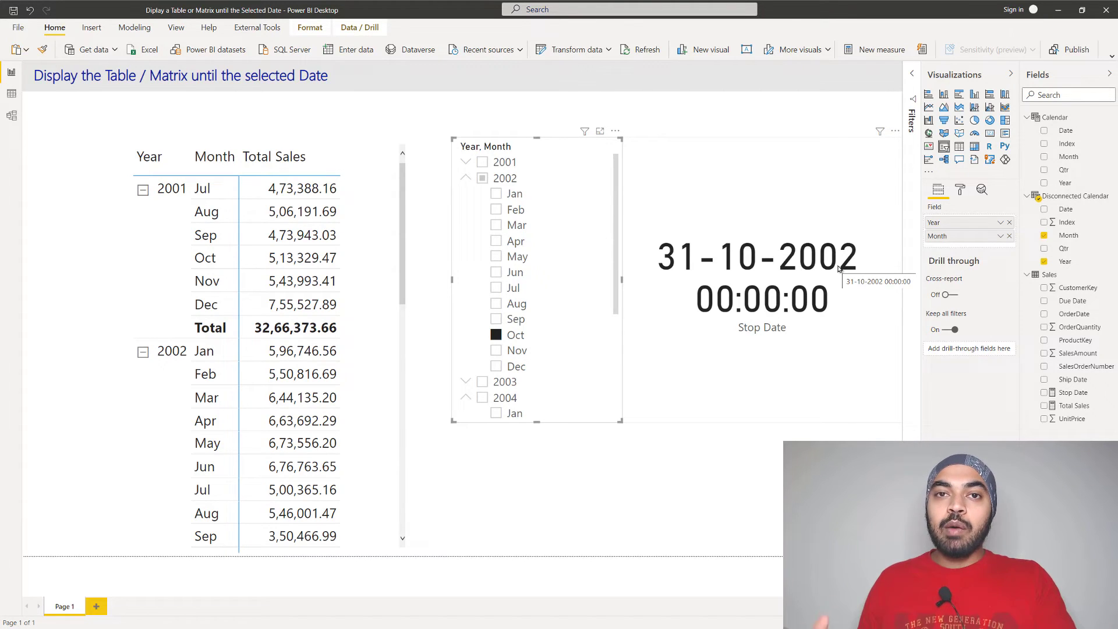
pyautogui.click(721, 226)
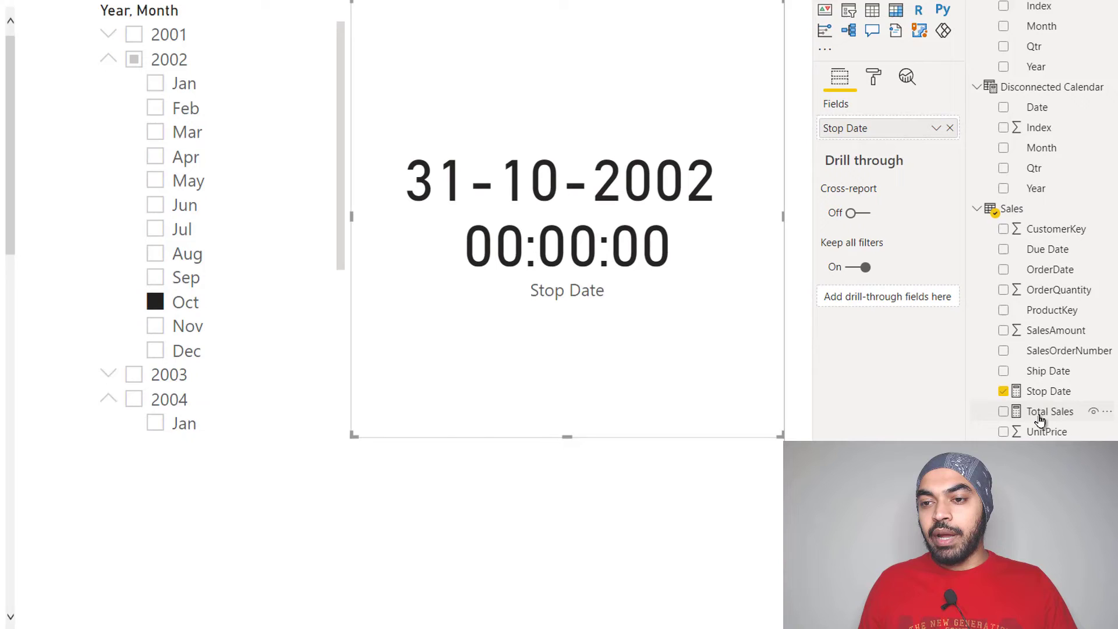
# Wrap the Total Sales SUM(Sales[SalesAmount]) expression in CALCULATE, followed by a comma
pyautogui.click(1040, 413)
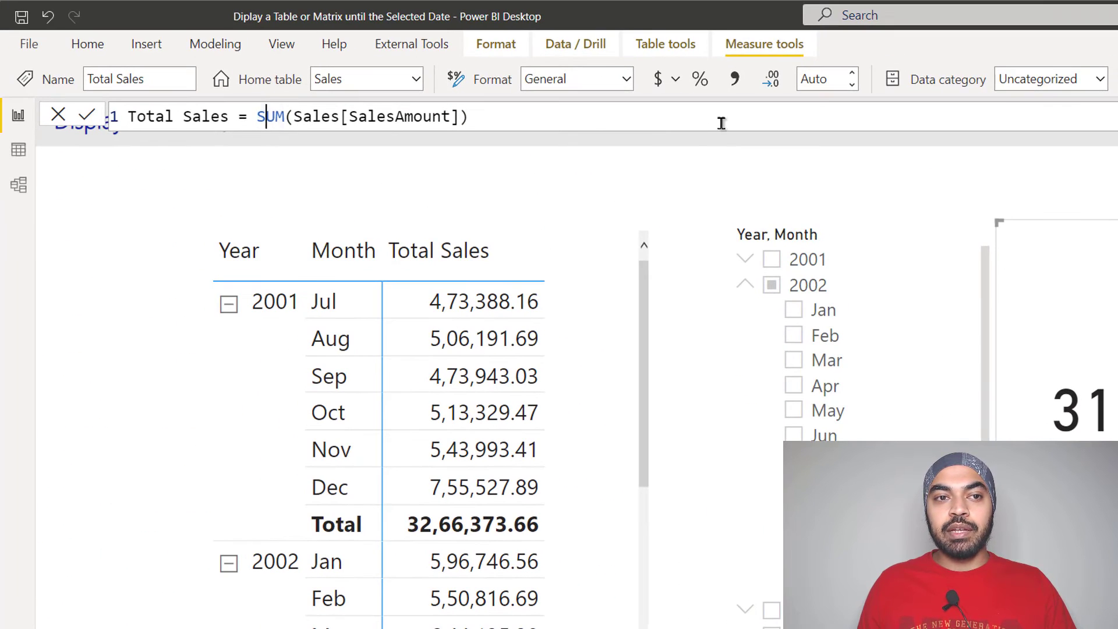
pyautogui.scroll(1, 618, 113)
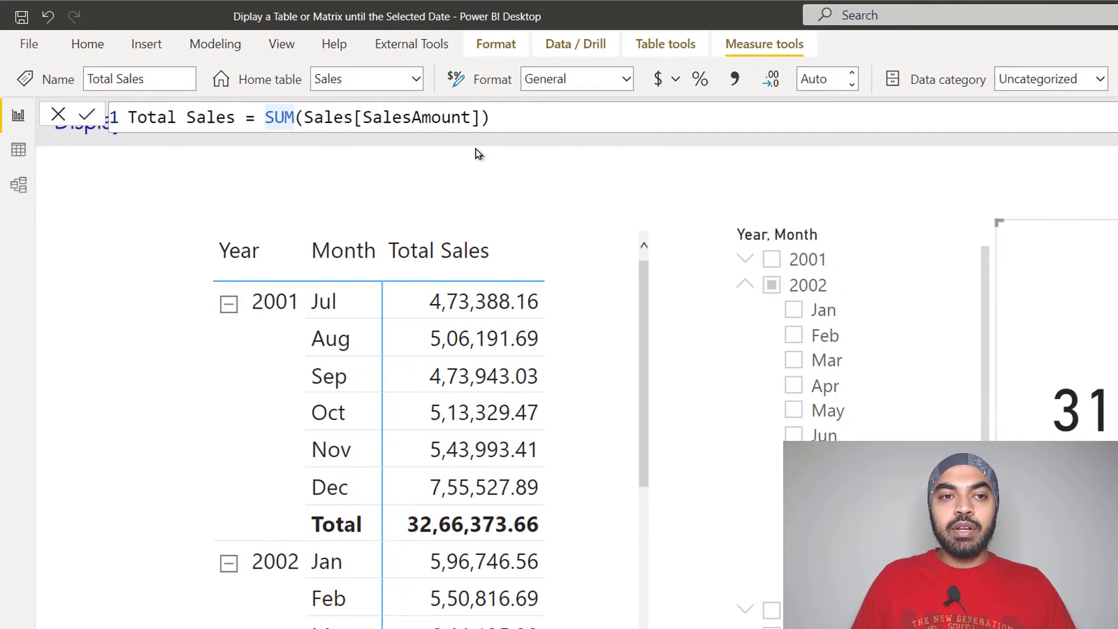
pyautogui.hotkey('shift', 'Return')
pyautogui.write('CALCULATE(')
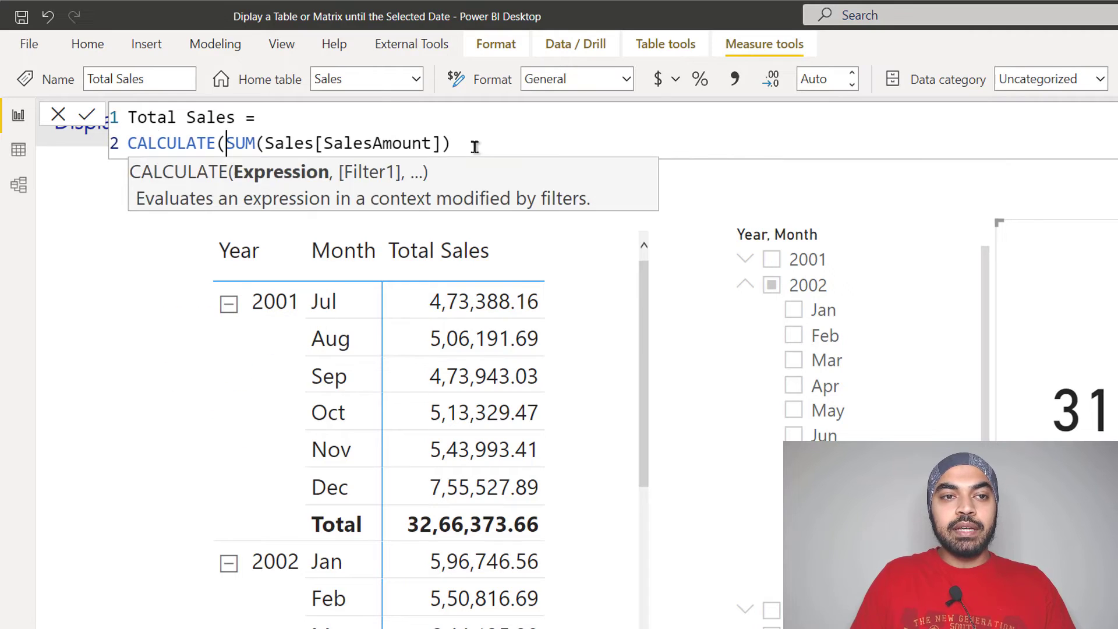
pyautogui.hotkey('shift', 'Return')
pyautogui.scroll(2, 474, 147)
pyautogui.hotkey('shift', 'Home')
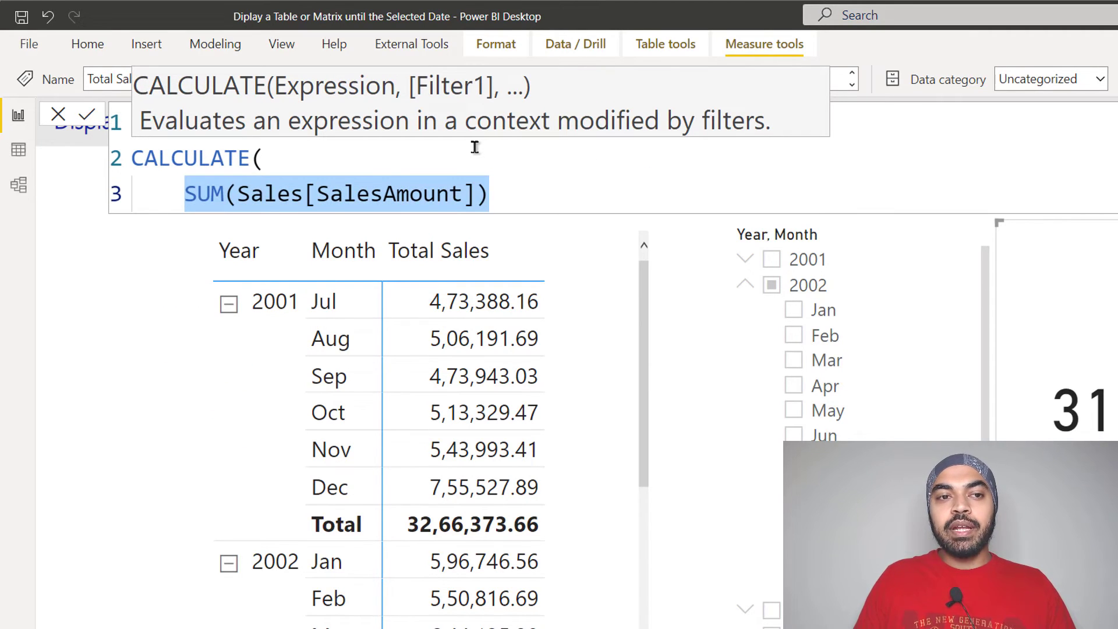
pyautogui.press('End')
pyautogui.write(',')
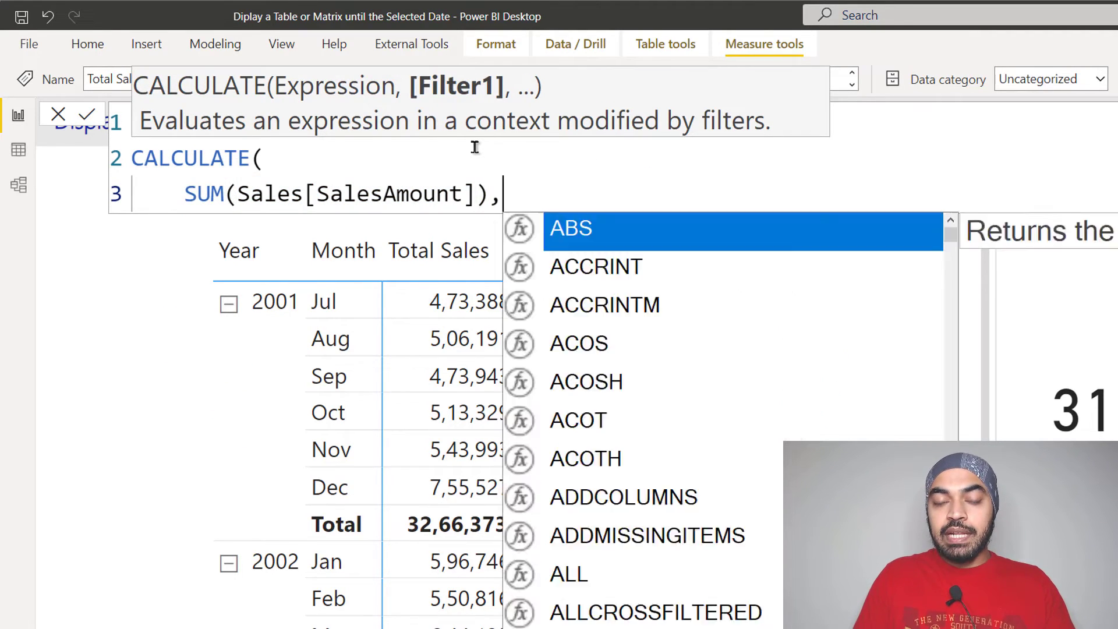
pyautogui.hotkey('shift', 'Return')
# Add a FILTER argument over the 'Calendar' table
pyautogui.write('fil')
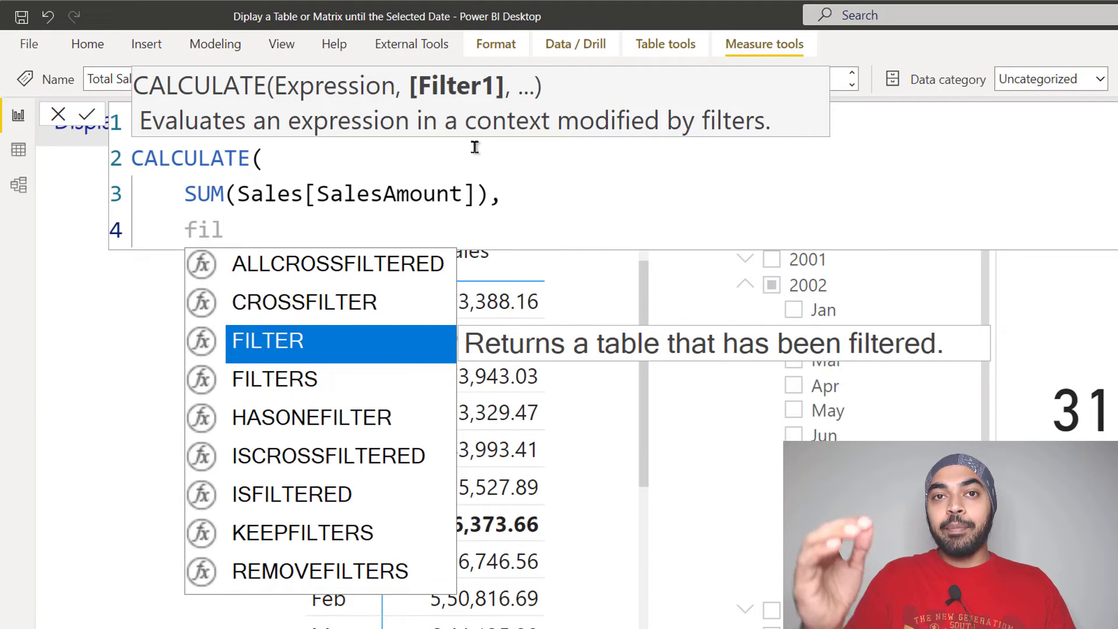
pyautogui.press('Tab')
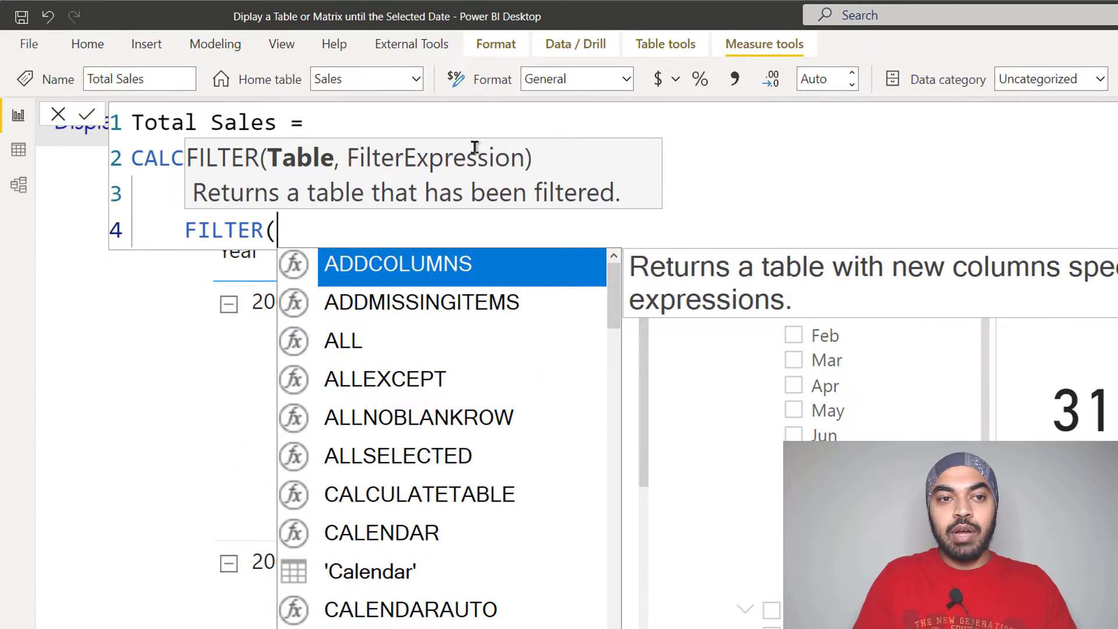
pyautogui.hotkey('shift', 'Return')
pyautogui.write('cal')
pyautogui.press('Down')
pyautogui.press('Tab')
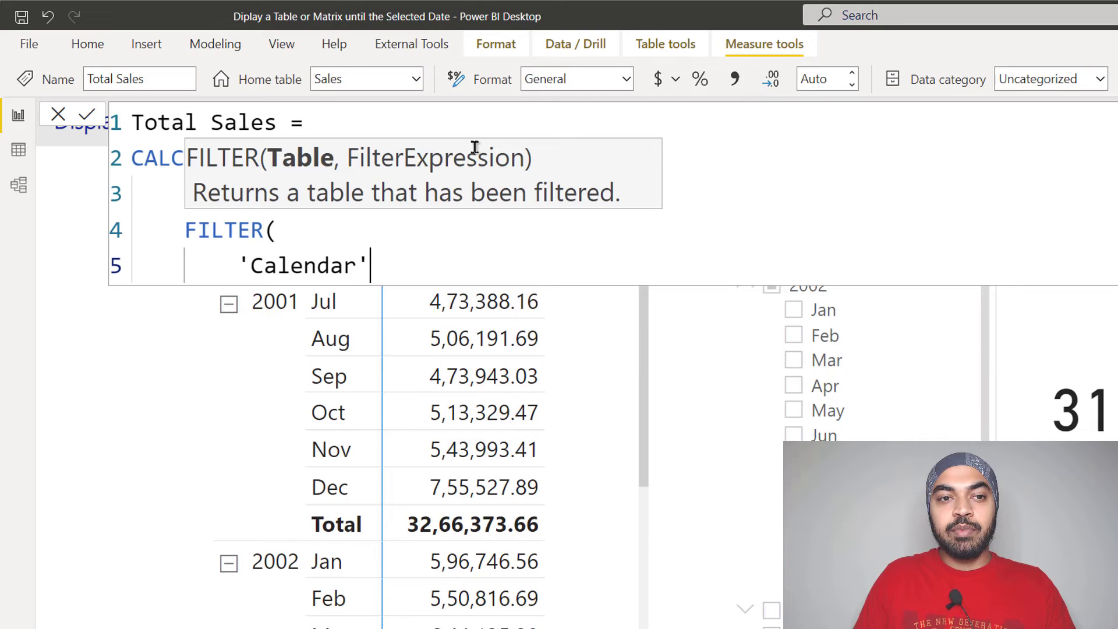
pyautogui.write(',')
# Give FILTER the condition 'Calendar'[Date] <= [Stop Date] and close it
pyautogui.hotkey('shift', 'Return')
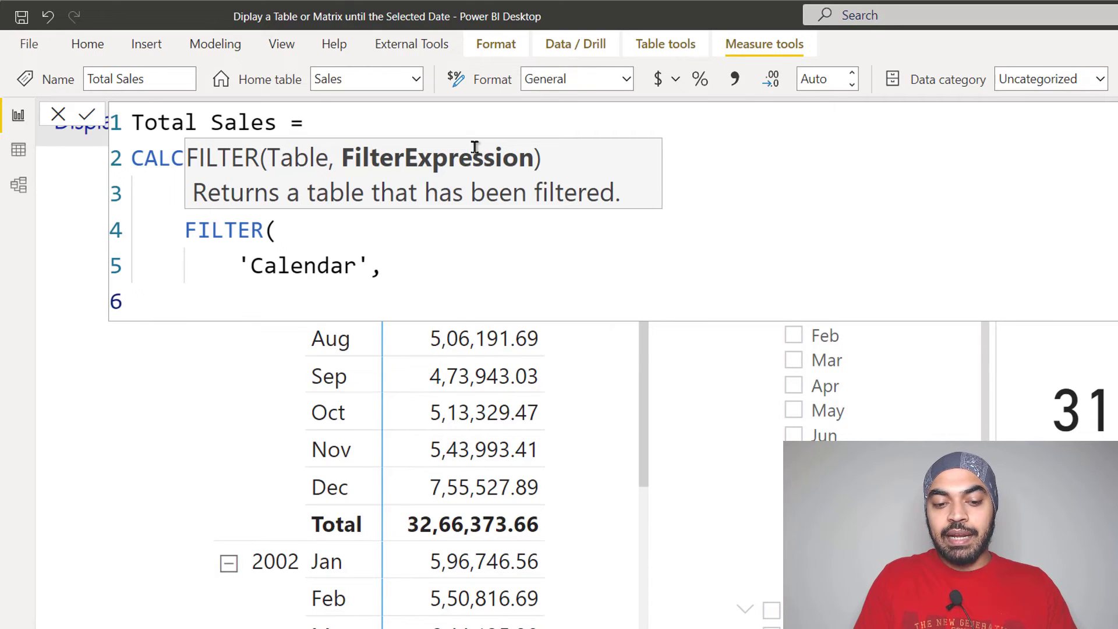
pyautogui.write('cal')
pyautogui.press('Down')
pyautogui.press('Down')
pyautogui.press('Down')
pyautogui.press('Down')
pyautogui.press('Tab')
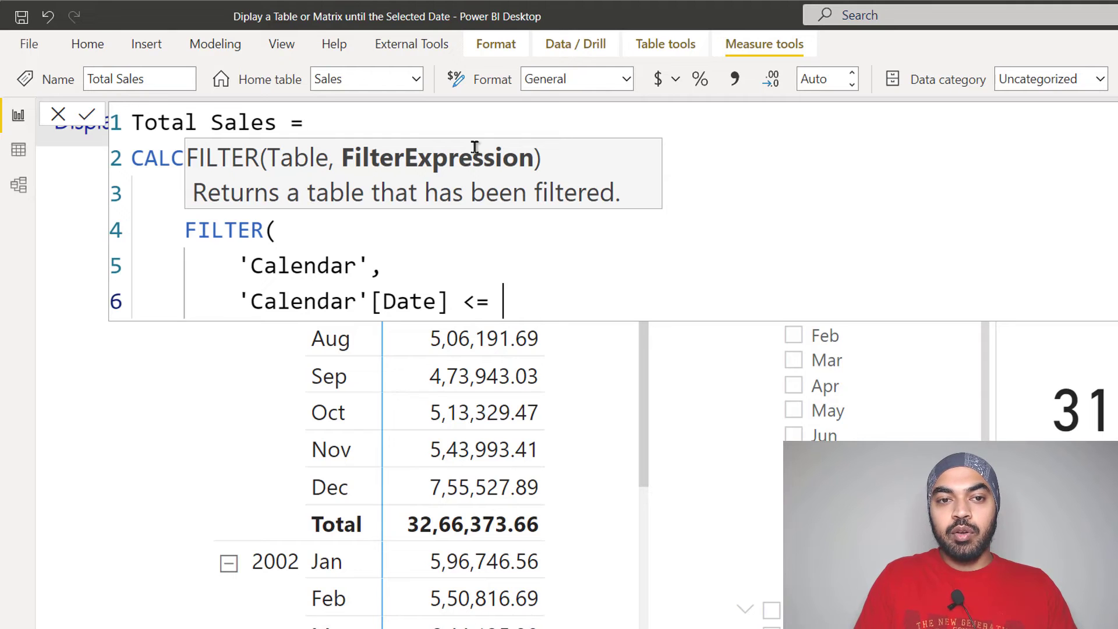
pyautogui.write('<= stop')
pyautogui.press('Tab')
pyautogui.hotkey('shift', 'Return')
pyautogui.press('BackSpace')
pyautogui.write(')')
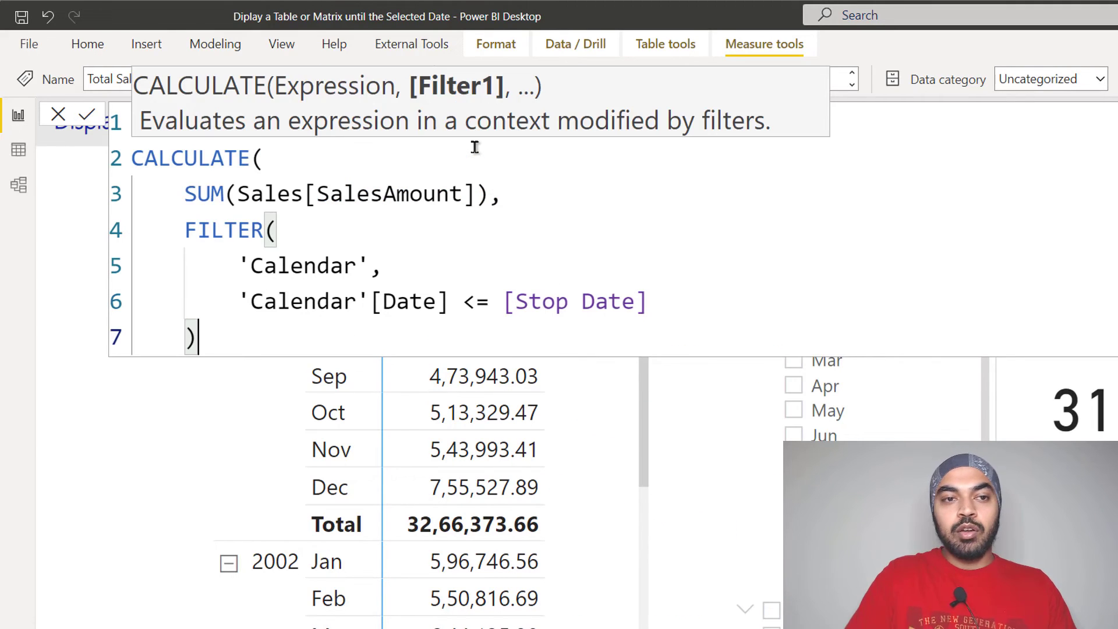
pyautogui.hotkey('shift', 'Return')
pyautogui.press('BackSpace')
# Close CALCULATE and apply the edited Total Sales formula
pyautogui.write(')')
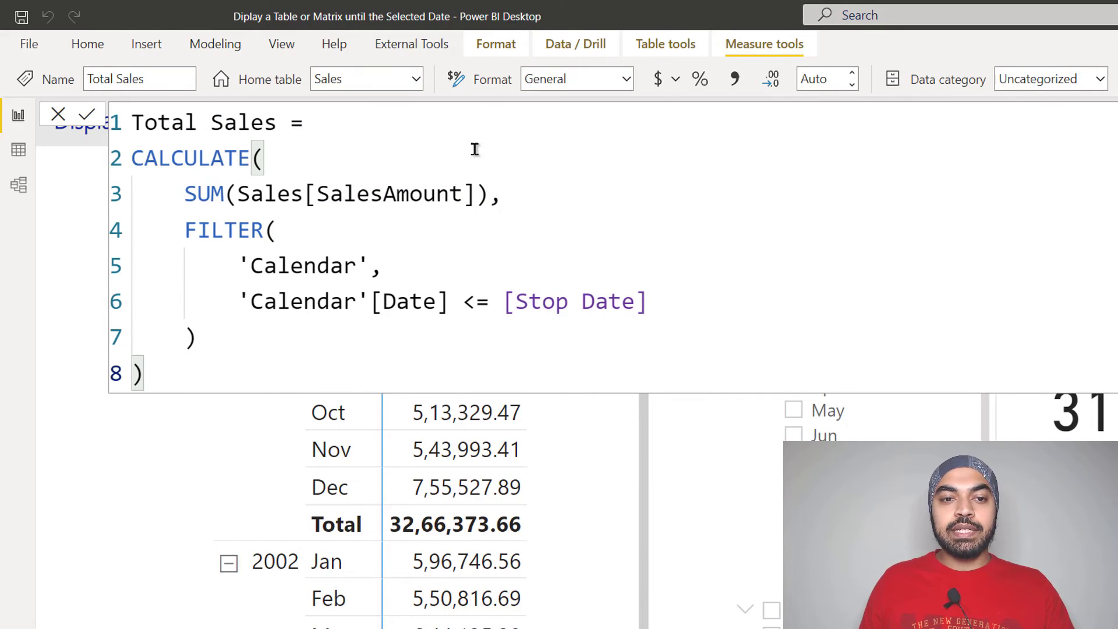
pyautogui.click(611, 262)
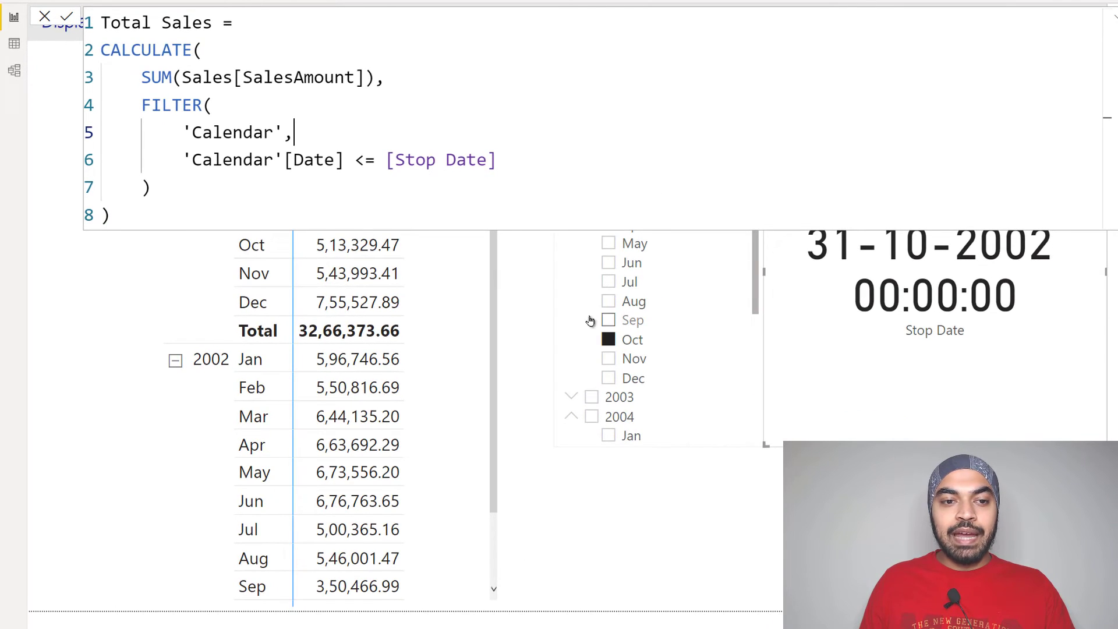
pyautogui.click(269, 105)
pyautogui.click(666, 332)
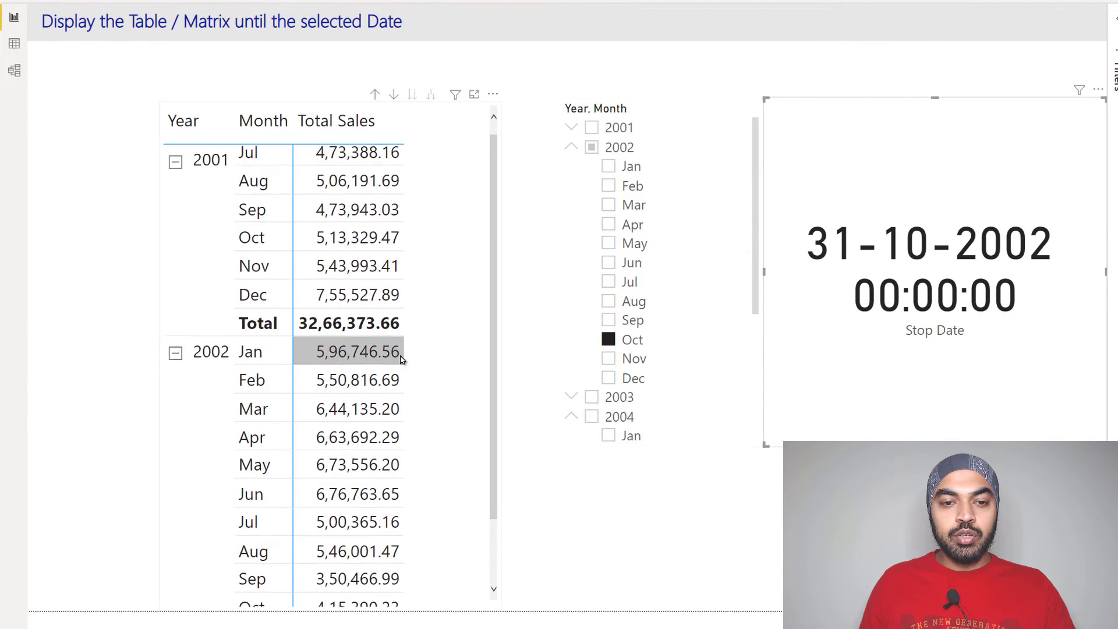
# Test stop periods Mar 2002, 2003, then Jun 2003; matrix ends at Jun 2003, card reads 30-06-2003
pyautogui.scroll(-2, 407, 372)
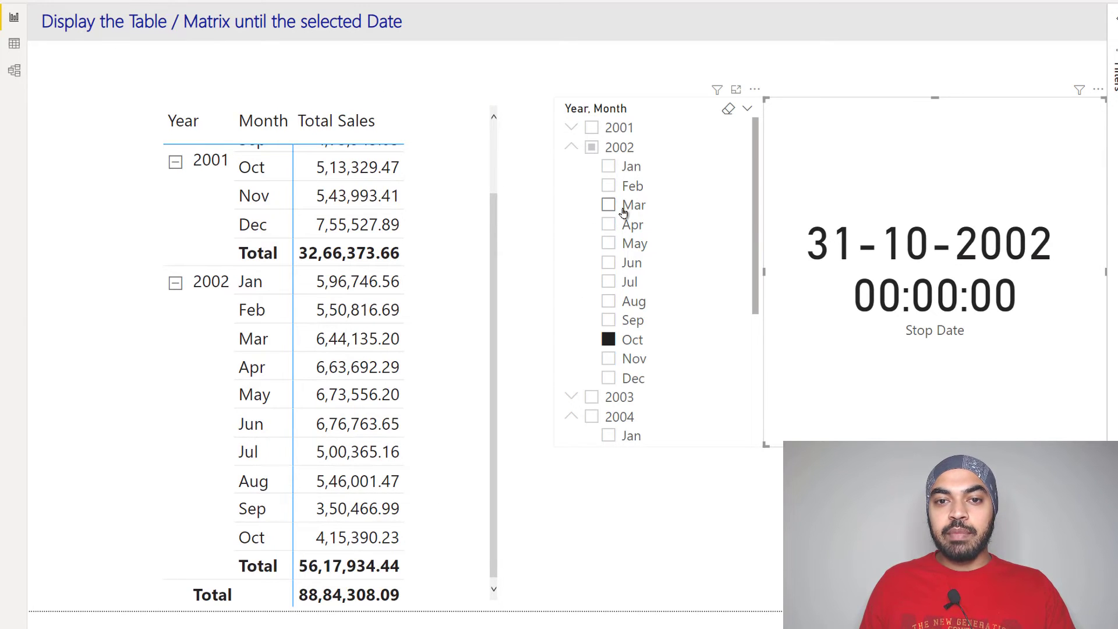
pyautogui.click(608, 205)
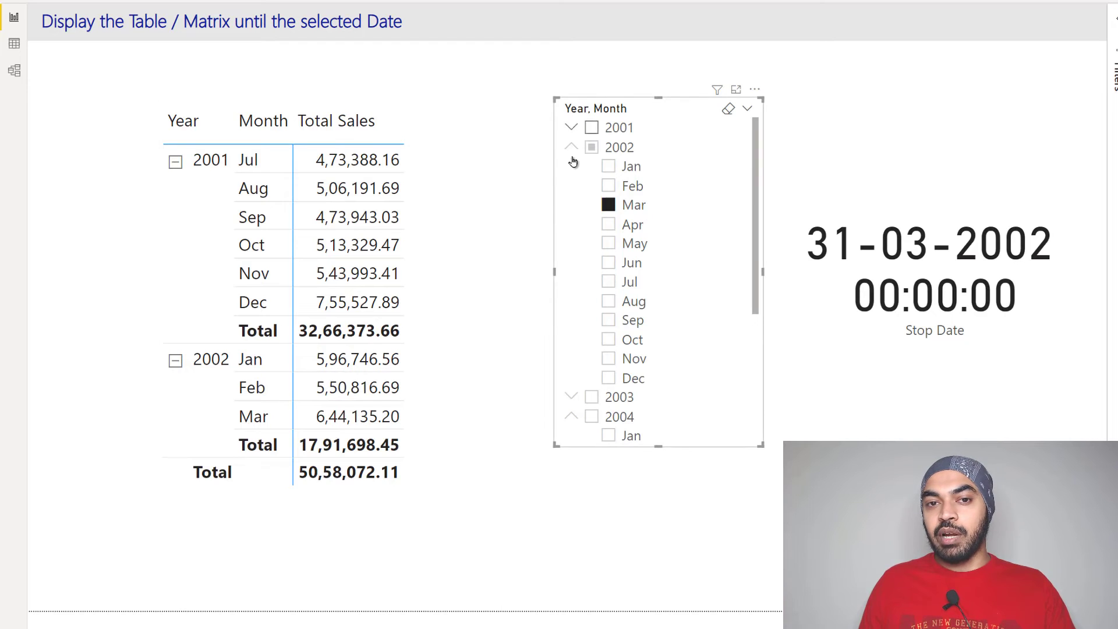
pyautogui.click(571, 147)
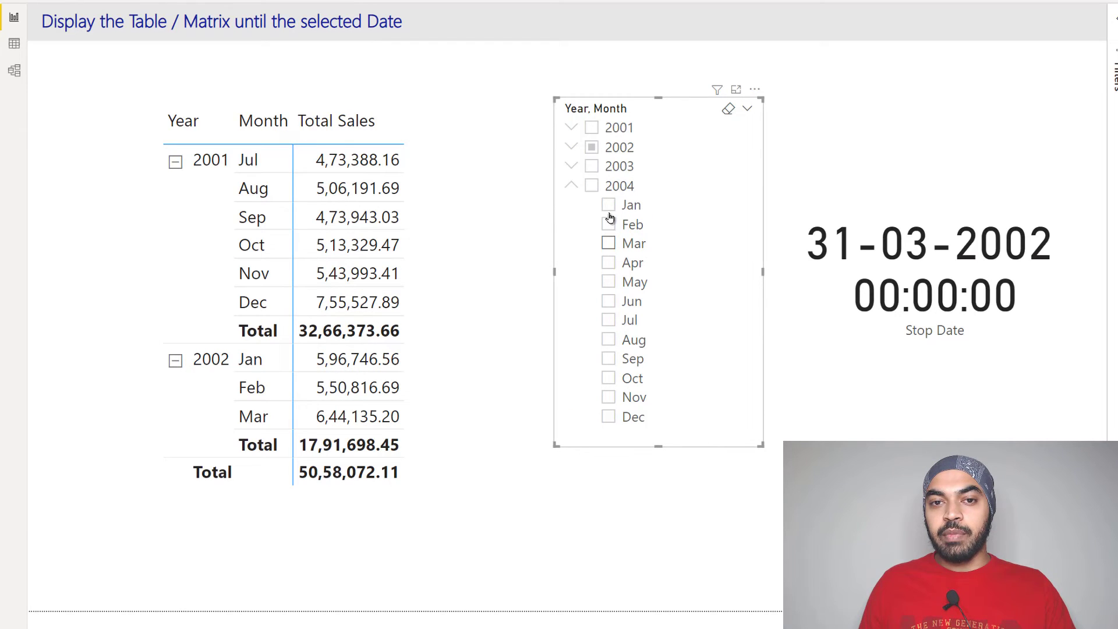
pyautogui.click(617, 167)
pyautogui.click(579, 169)
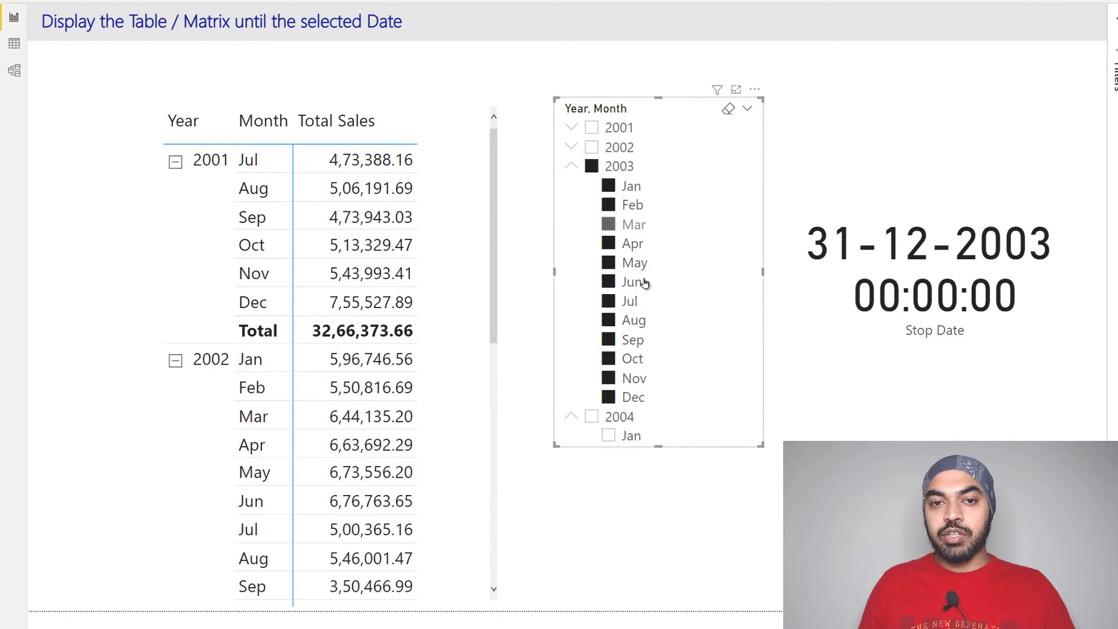
pyautogui.click(611, 167)
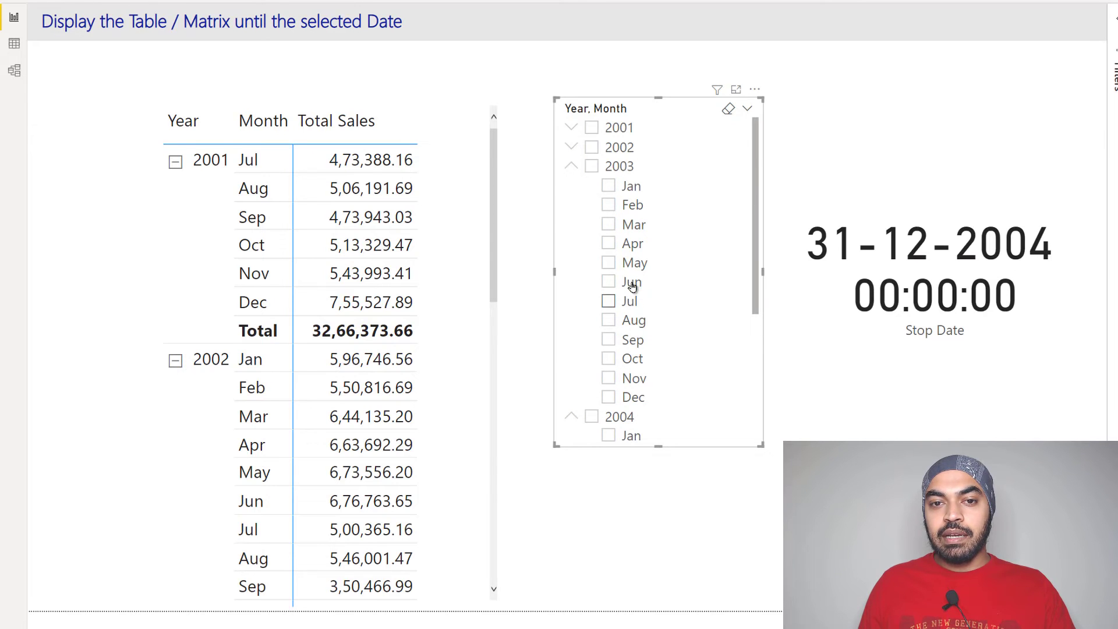
pyautogui.click(608, 282)
pyautogui.scroll(-4, 373, 402)
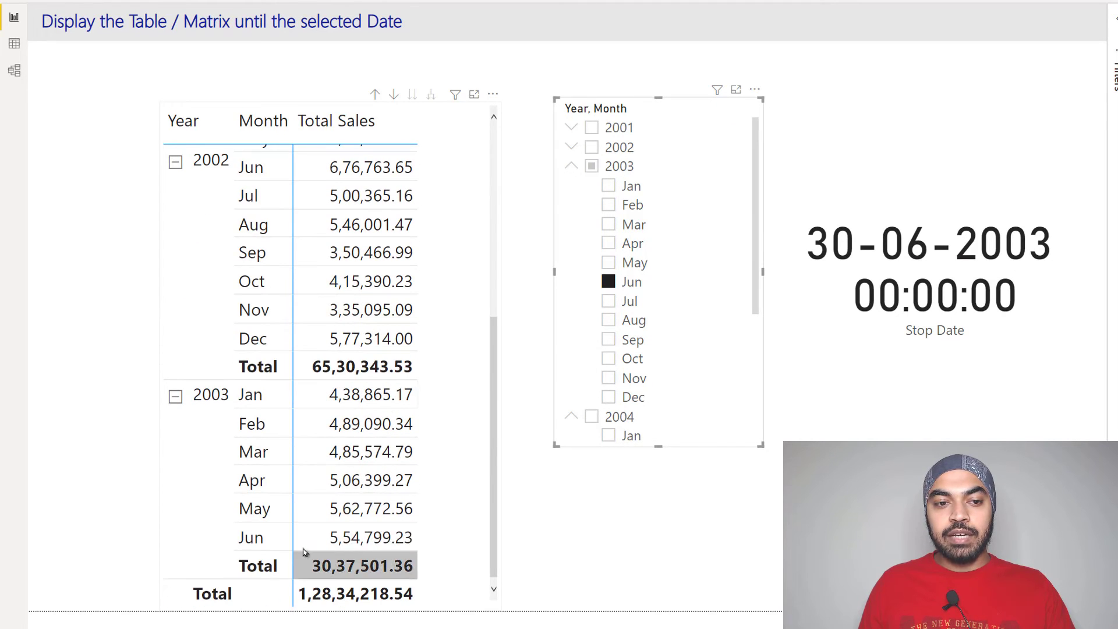